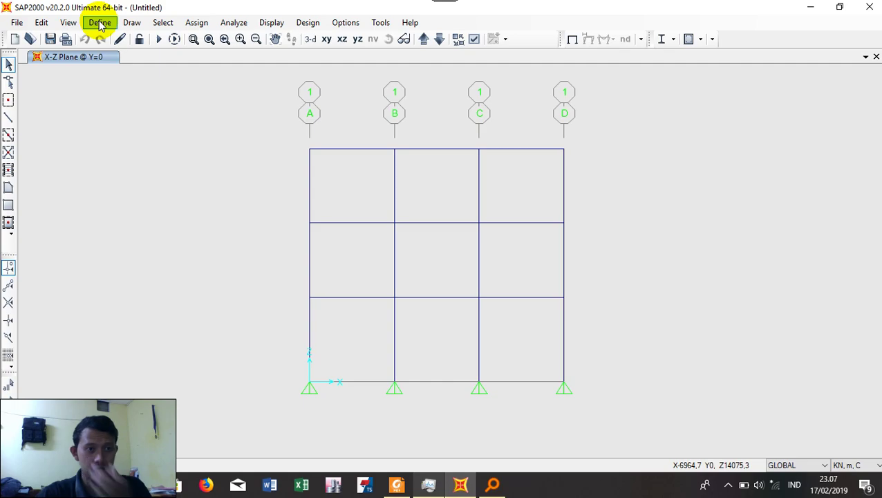
- Add a new rectangular frame section, FSEC2, with the tutorial PDF open alongside
{"action": "left_click", "coordinate": [101, 23]}
{"action": "mouse_move", "coordinate": [139, 59]}
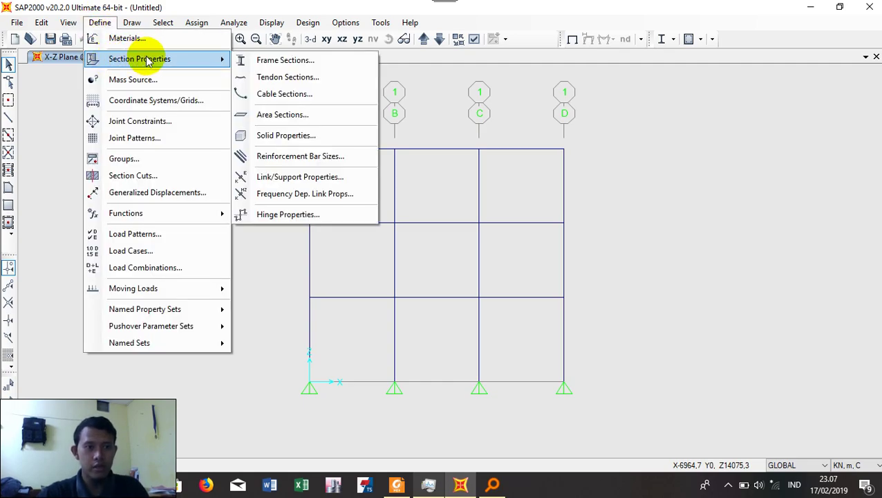
{"action": "left_click", "coordinate": [344, 60]}
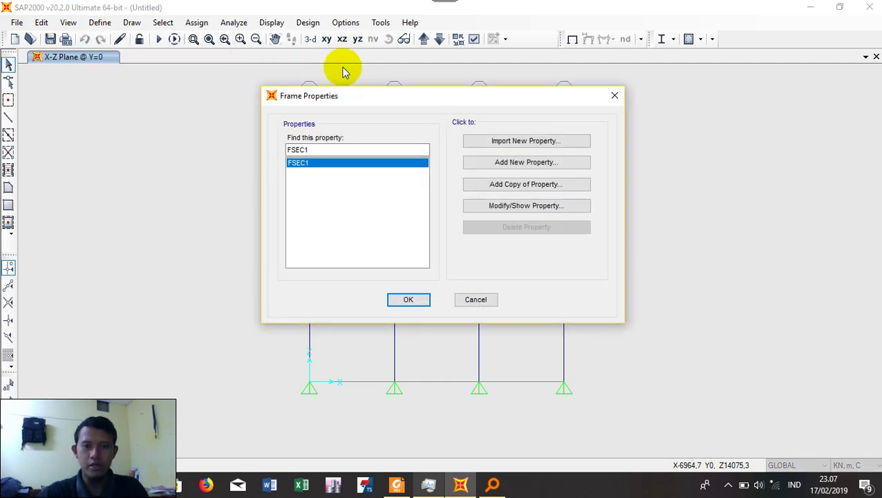
{"action": "left_click", "coordinate": [506, 165]}
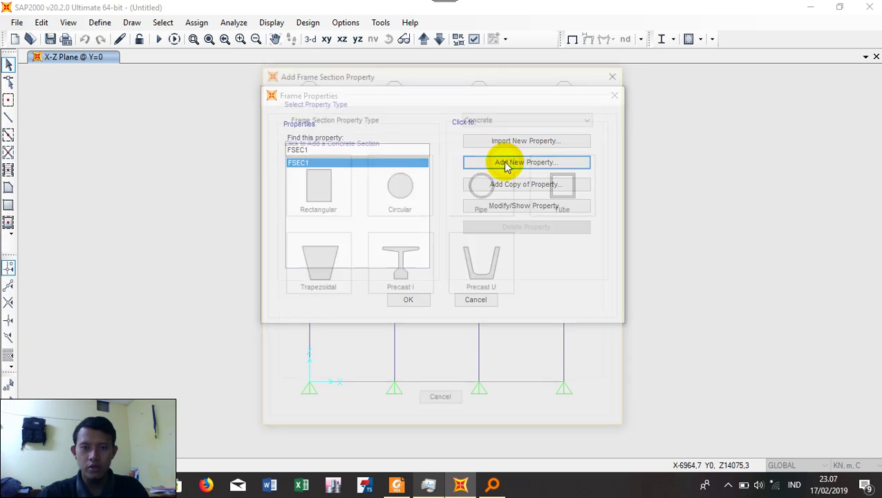
{"action": "left_click", "coordinate": [337, 175]}
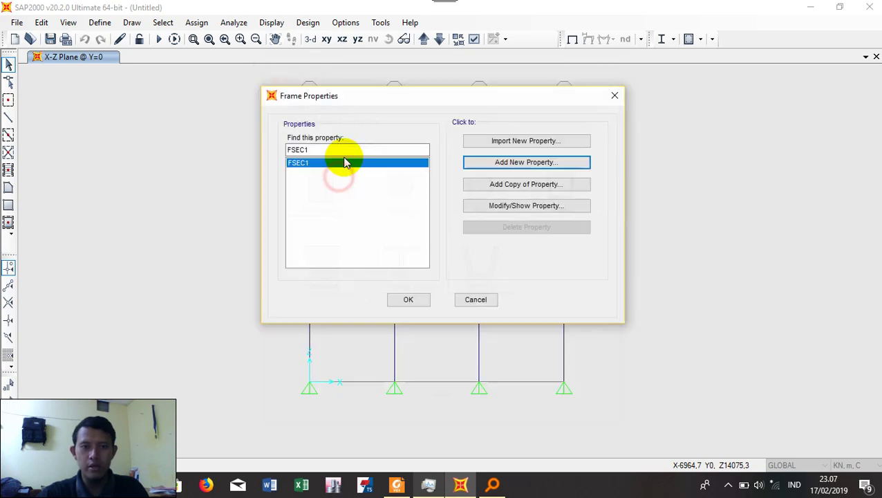
{"action": "left_click_drag", "start_coordinate": [358, 81], "coordinate": [130, 52]}
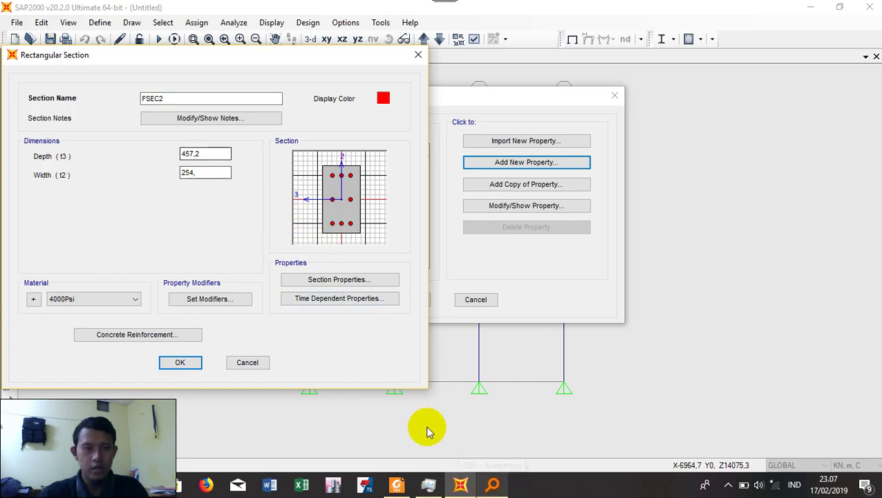
{"action": "left_click", "coordinate": [406, 488]}
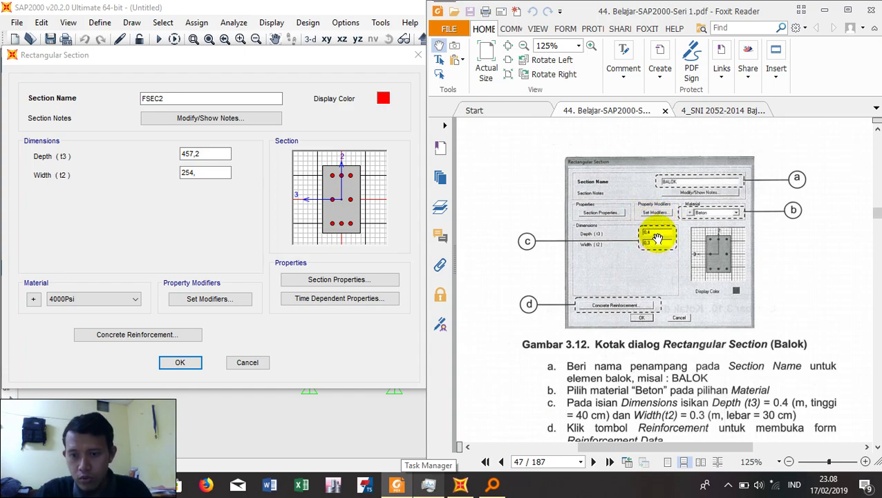
{"action": "scroll", "coordinate": [656, 238], "scroll_direction": "down", "scroll_amount": 1}
{"action": "scroll", "coordinate": [754, 363], "scroll_direction": "down", "scroll_amount": 2}
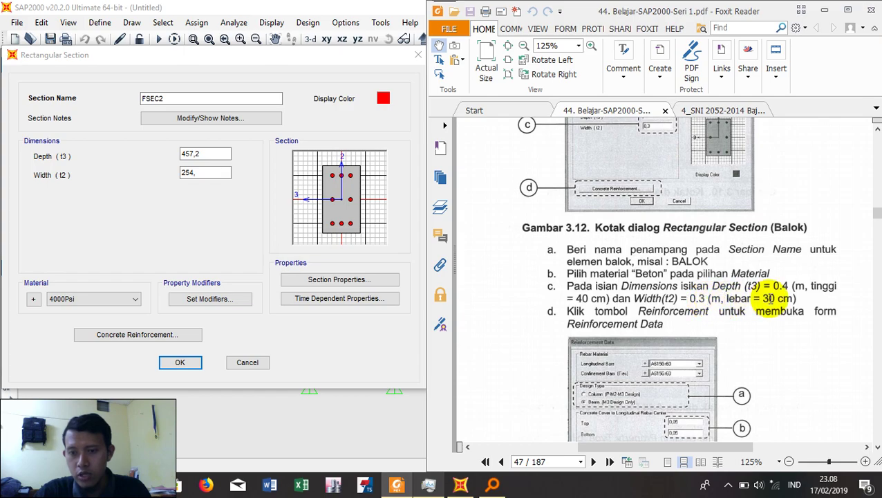
{"action": "left_click", "coordinate": [210, 174]}
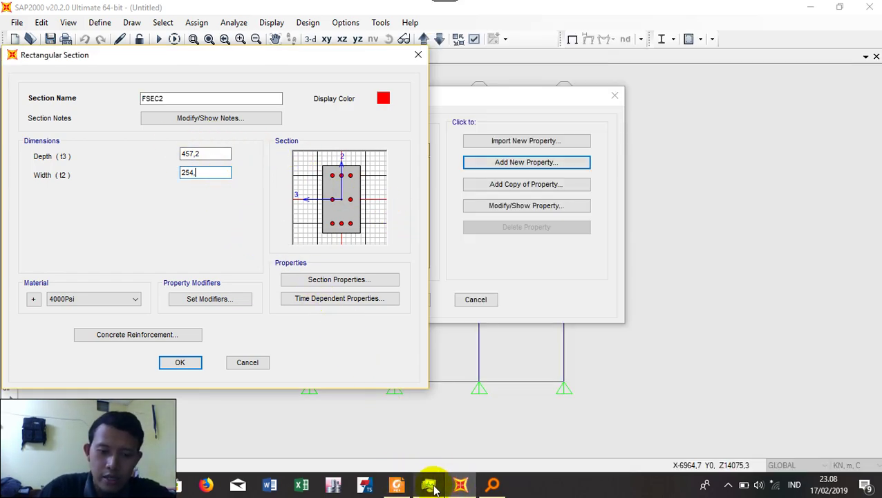
{"action": "left_click", "coordinate": [401, 487]}
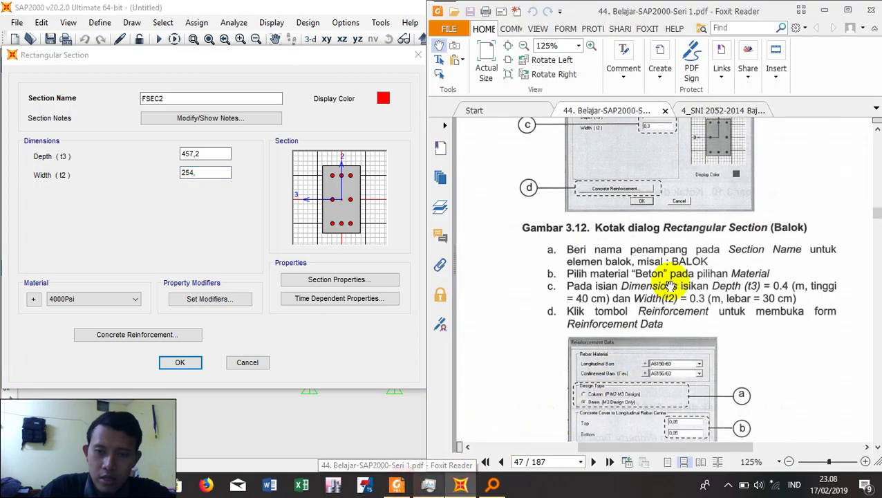
{"action": "scroll", "coordinate": [685, 235], "scroll_direction": "up", "scroll_amount": 2}
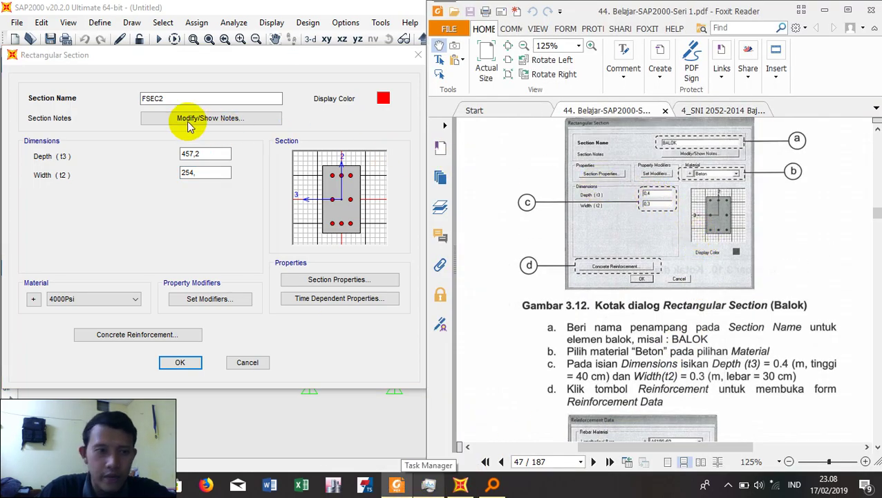
- Give the rectangular section depth 400 and width 300, and begin renaming it B. 30x40
{"action": "left_click_drag", "start_coordinate": [207, 154], "coordinate": [118, 173]}
{"action": "type", "text": "400"}
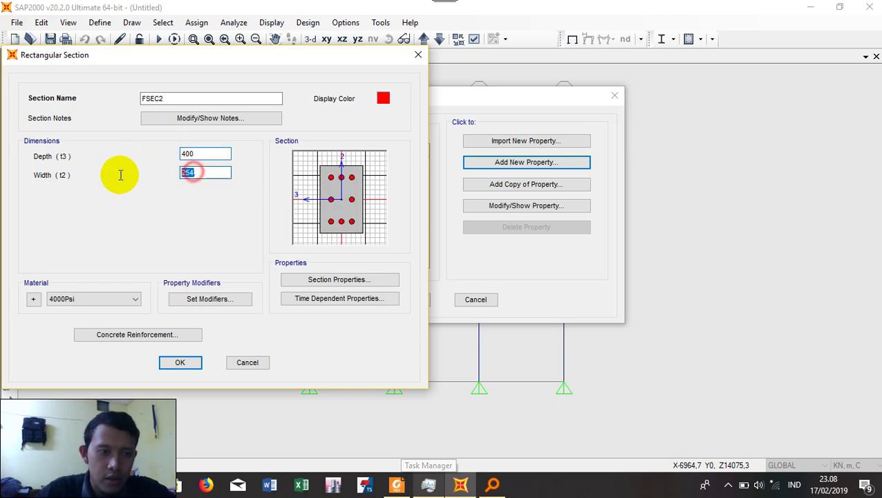
{"action": "key", "text": "BackSpace"}
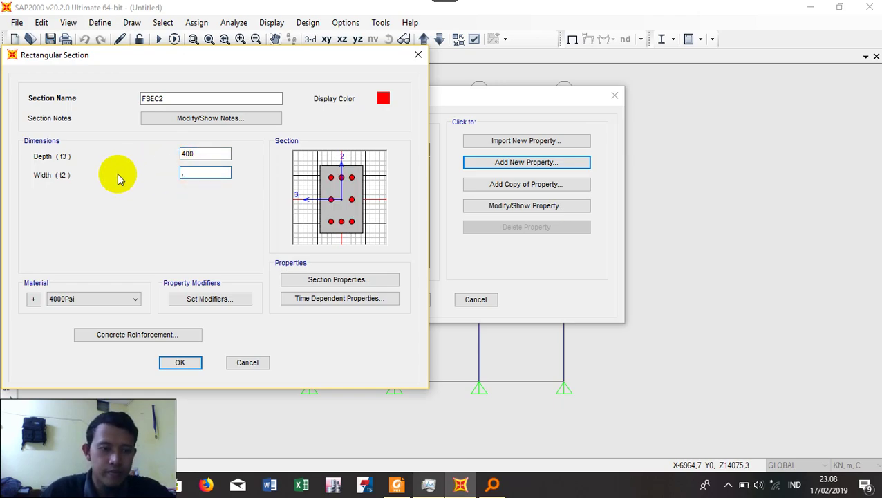
{"action": "type", "text": "300"}
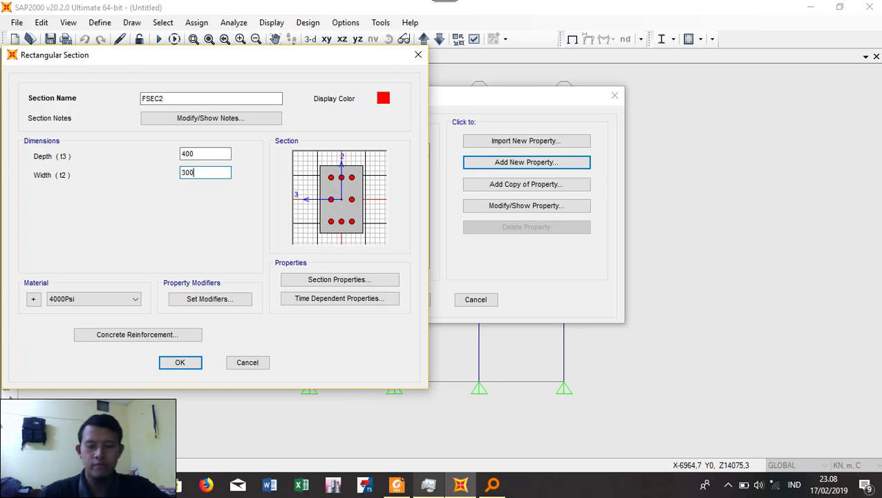
{"action": "left_click_drag", "start_coordinate": [178, 98], "coordinate": [28, 85]}
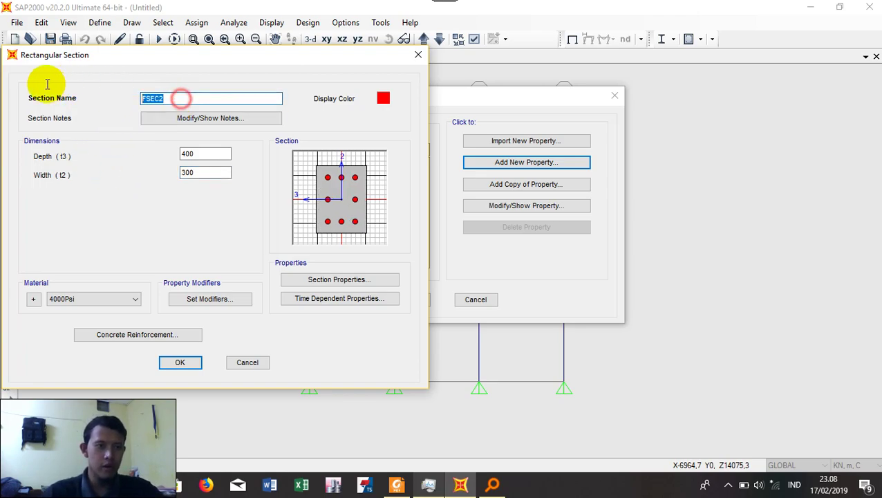
{"action": "type", "text": "B. 3"}
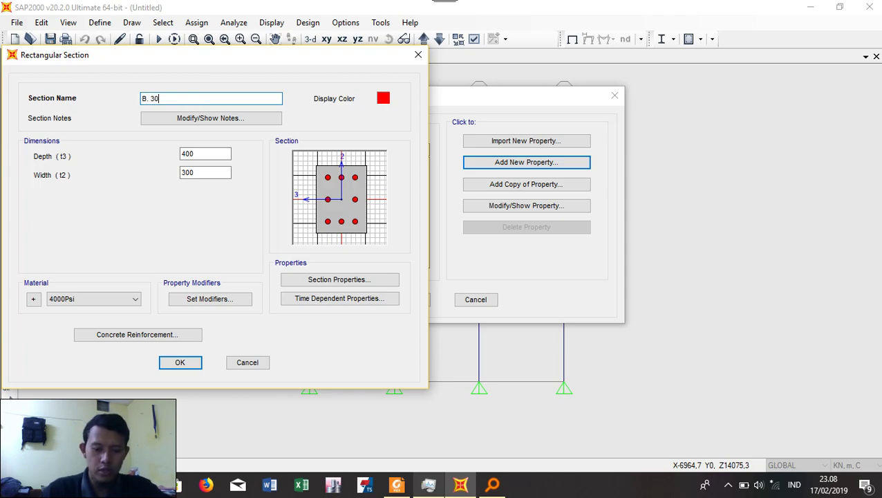
{"action": "type", "text": "0"}
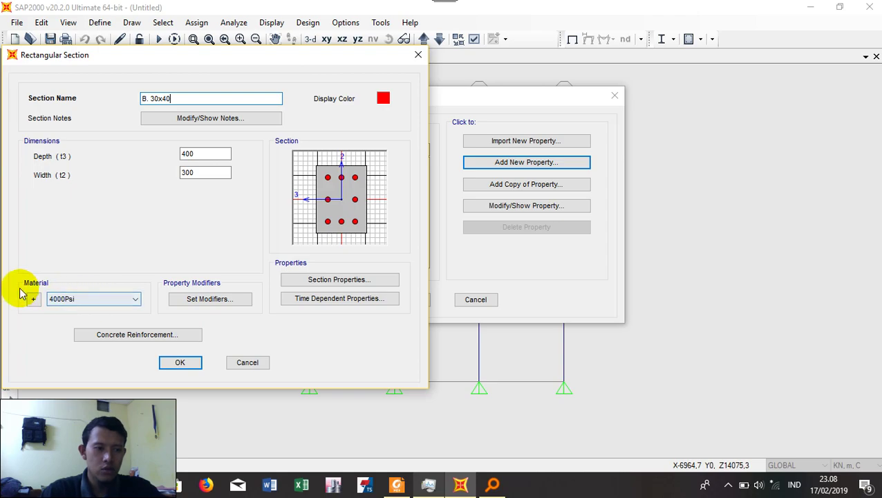
- Assign B. 30 MPa material to section B. 30x40 and keep all stiffness modifiers at 1
{"action": "left_click", "coordinate": [69, 300]}
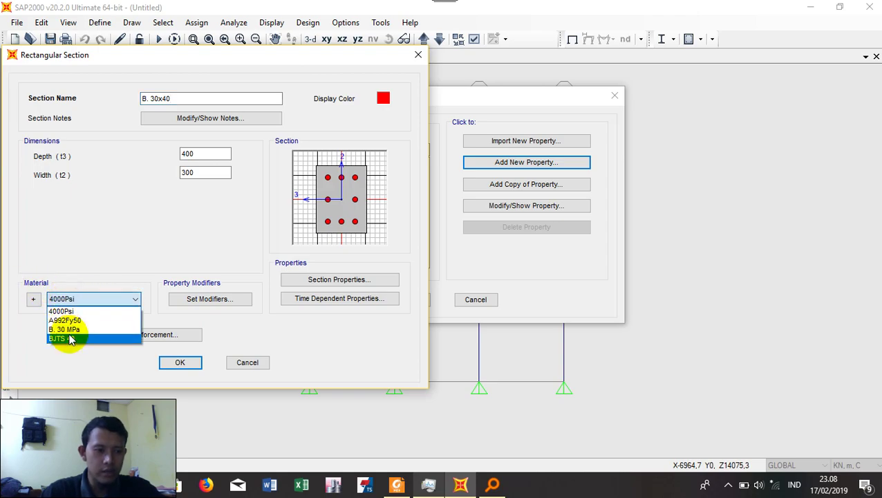
{"action": "left_click", "coordinate": [74, 340]}
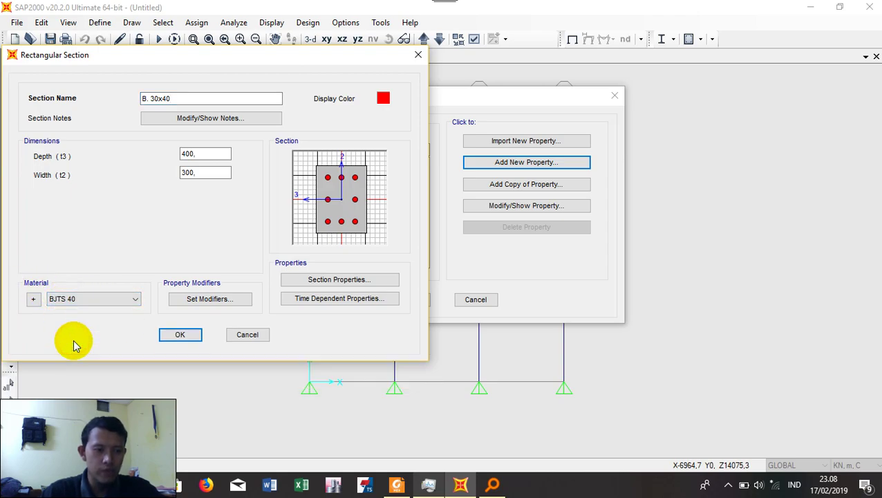
{"action": "left_click", "coordinate": [87, 299]}
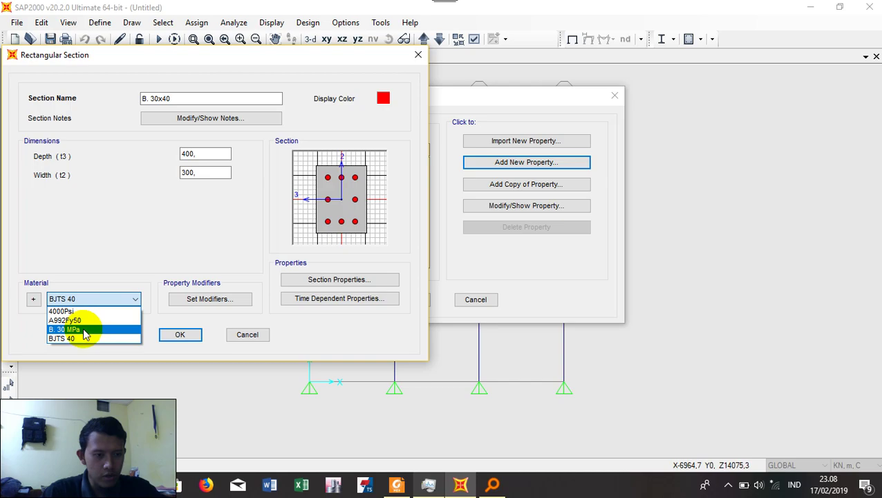
{"action": "left_click", "coordinate": [85, 330]}
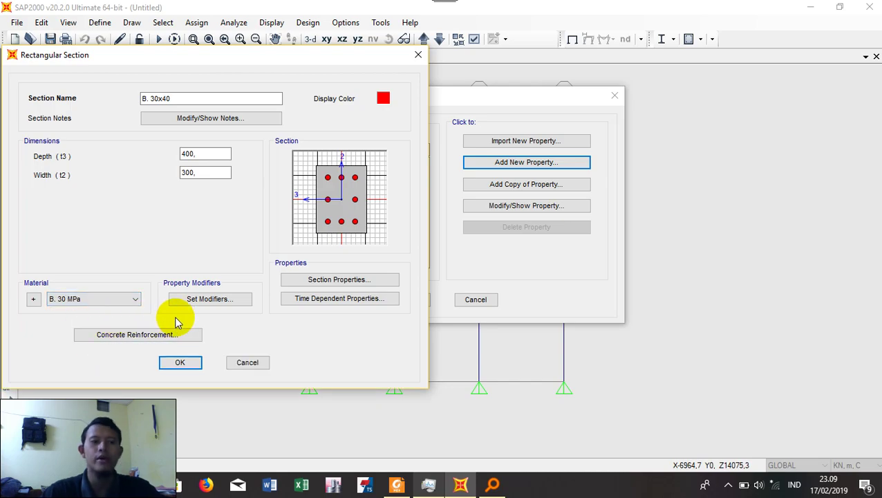
{"action": "left_click", "coordinate": [225, 302]}
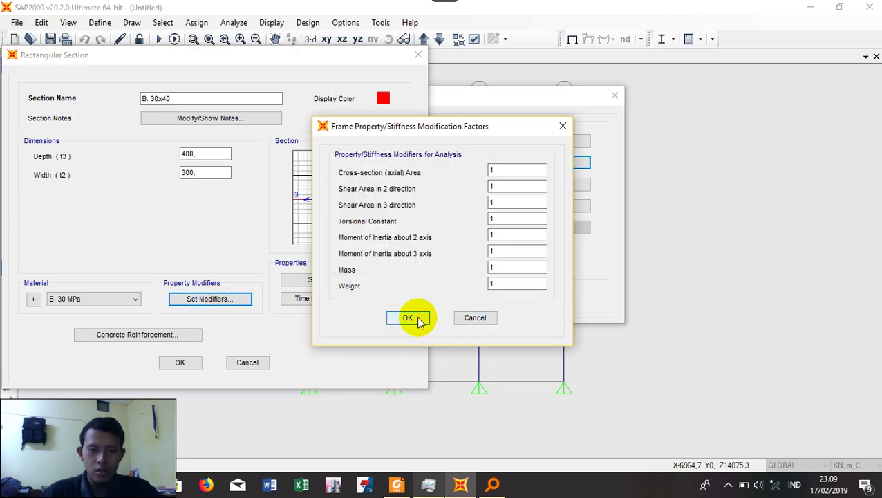
{"action": "left_click", "coordinate": [417, 319]}
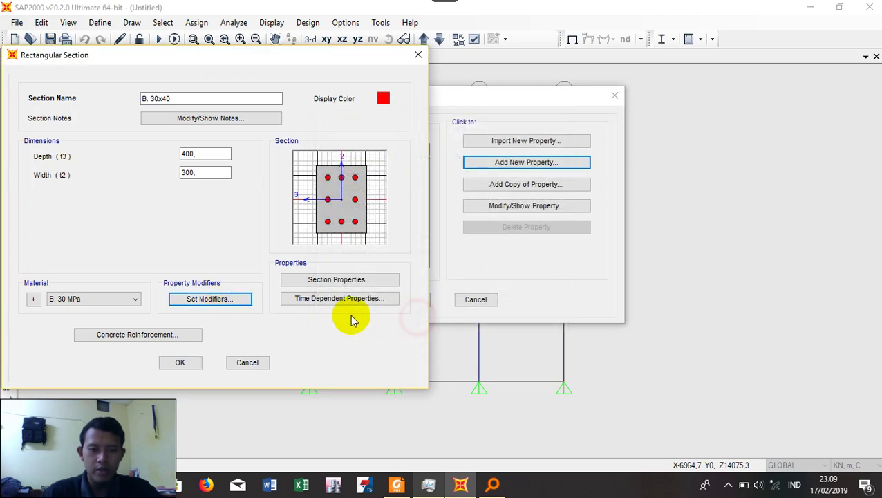
- Open the section's concrete reinforcement with BJTS 40 longitudinal bars, then return to the tutorial PDF
{"action": "left_click", "coordinate": [134, 336]}
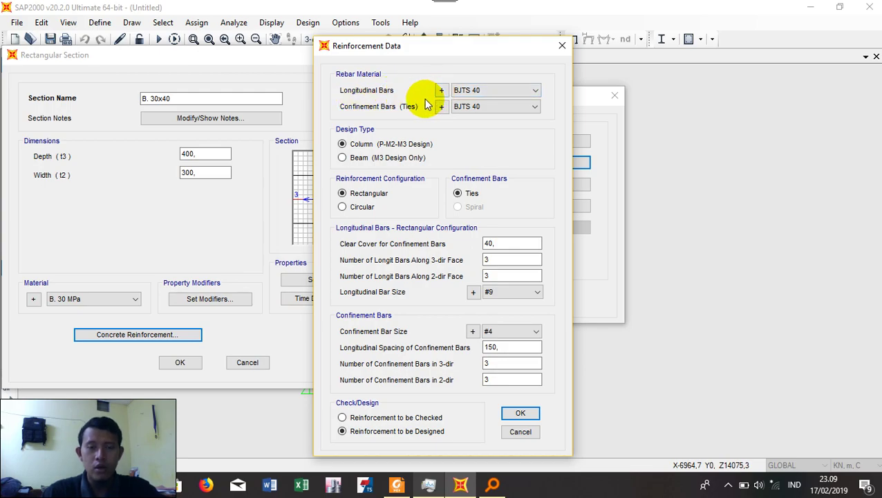
{"action": "left_click", "coordinate": [532, 89]}
{"action": "left_click", "coordinate": [484, 105]}
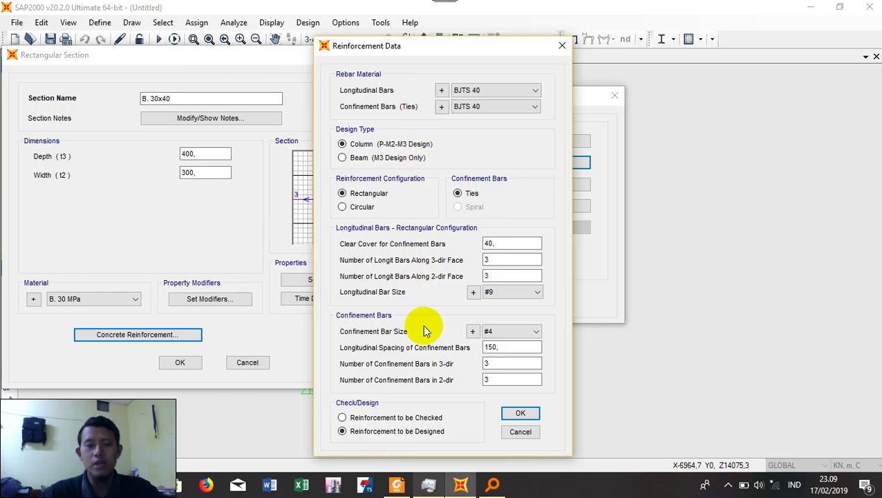
{"action": "left_click", "coordinate": [396, 484]}
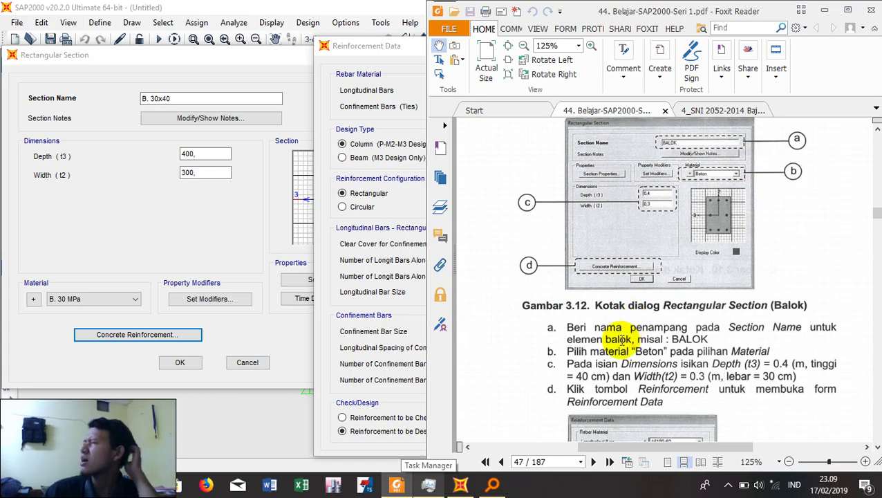
- Scroll the Belajar-SAP2000 tutorial back up to chapter 3
{"action": "scroll", "coordinate": [617, 343], "scroll_direction": "up", "scroll_amount": 1}
{"action": "scroll", "coordinate": [615, 408], "scroll_direction": "up", "scroll_amount": 2}
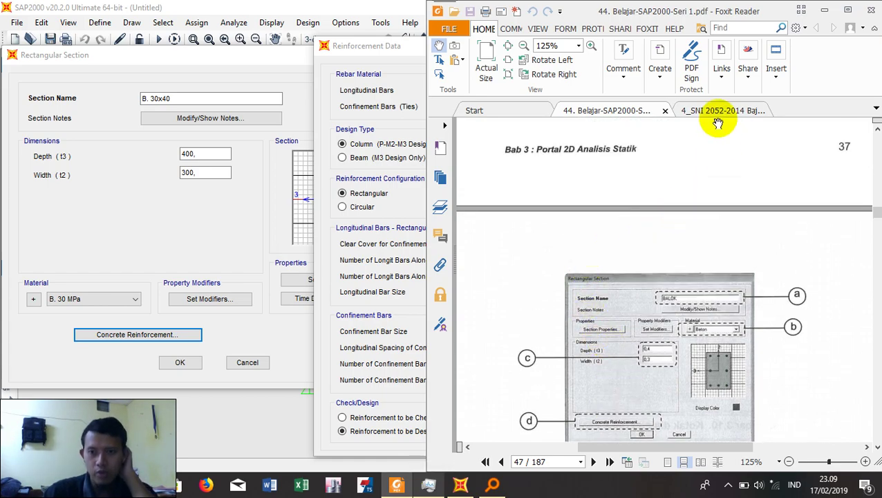
{"action": "scroll", "coordinate": [661, 210], "scroll_direction": "up", "scroll_amount": 5}
{"action": "scroll", "coordinate": [613, 236], "scroll_direction": "up", "scroll_amount": 10}
{"action": "scroll", "coordinate": [634, 269], "scroll_direction": "up", "scroll_amount": 9}
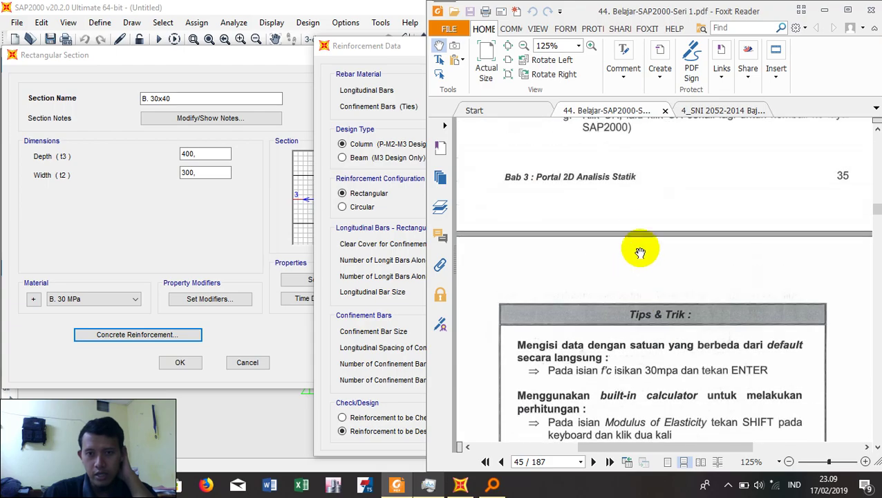
{"action": "scroll", "coordinate": [640, 250], "scroll_direction": "up", "scroll_amount": 2}
{"action": "scroll", "coordinate": [643, 220], "scroll_direction": "up", "scroll_amount": 4}
{"action": "scroll", "coordinate": [639, 226], "scroll_direction": "up", "scroll_amount": 4}
{"action": "scroll", "coordinate": [650, 222], "scroll_direction": "up", "scroll_amount": 4}
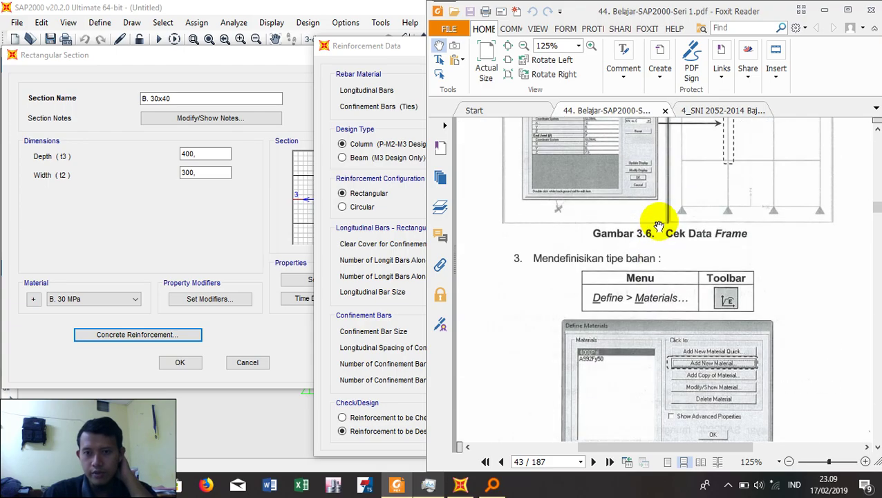
{"action": "scroll", "coordinate": [660, 220], "scroll_direction": "up", "scroll_amount": 4}
{"action": "scroll", "coordinate": [662, 215], "scroll_direction": "up", "scroll_amount": 4}
{"action": "scroll", "coordinate": [660, 216], "scroll_direction": "up", "scroll_amount": 4}
{"action": "scroll", "coordinate": [660, 217], "scroll_direction": "up", "scroll_amount": 4}
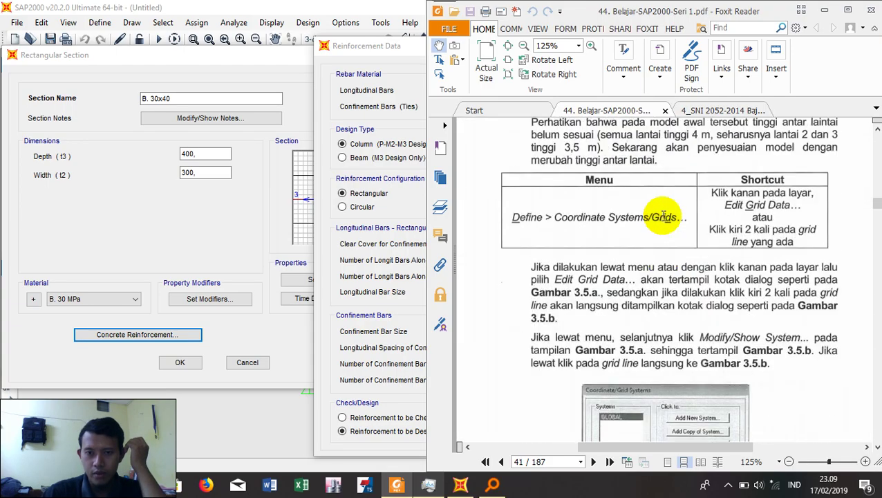
{"action": "scroll", "coordinate": [662, 215], "scroll_direction": "up", "scroll_amount": 4}
{"action": "scroll", "coordinate": [662, 216], "scroll_direction": "up", "scroll_amount": 4}
{"action": "scroll", "coordinate": [662, 216], "scroll_direction": "up", "scroll_amount": 4}
{"action": "scroll", "coordinate": [663, 215], "scroll_direction": "up", "scroll_amount": 4}
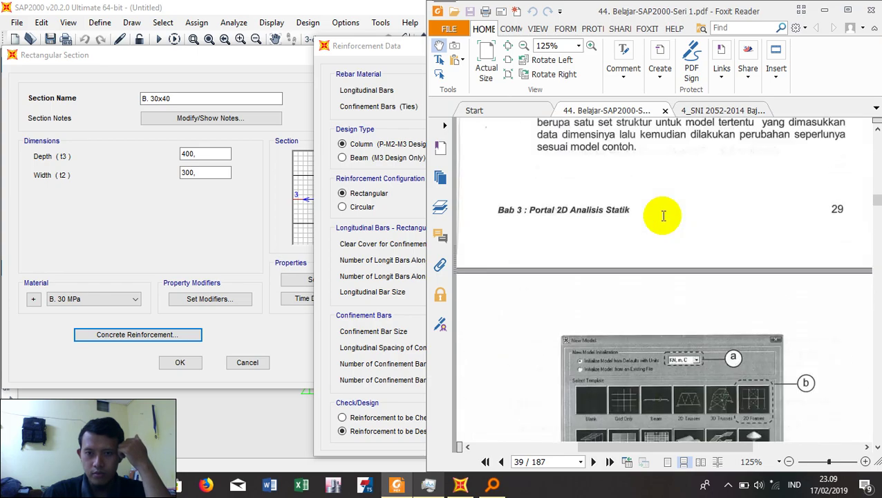
{"action": "scroll", "coordinate": [662, 215], "scroll_direction": "up", "scroll_amount": 4}
{"action": "scroll", "coordinate": [662, 216], "scroll_direction": "up", "scroll_amount": 4}
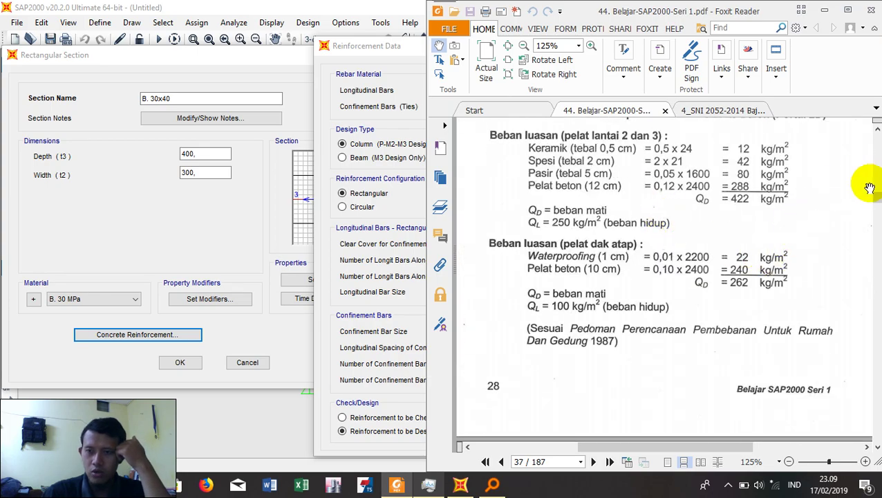
- Scroll down again to page 41, section 2 on changing inter-storey heights
{"action": "left_click_drag", "start_coordinate": [877, 201], "coordinate": [873, 186]}
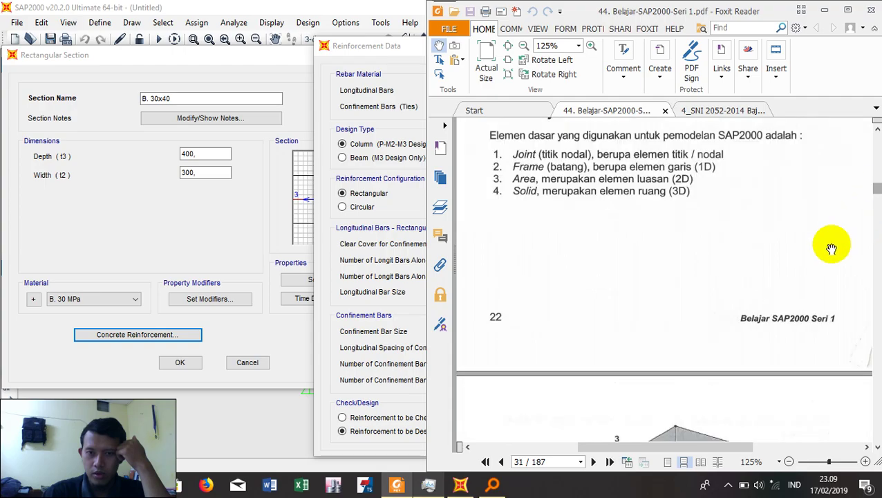
{"action": "scroll", "coordinate": [768, 266], "scroll_direction": "down", "scroll_amount": 3}
{"action": "scroll", "coordinate": [719, 276], "scroll_direction": "down", "scroll_amount": 4}
{"action": "scroll", "coordinate": [719, 275], "scroll_direction": "down", "scroll_amount": 5}
{"action": "scroll", "coordinate": [719, 276], "scroll_direction": "down", "scroll_amount": 5}
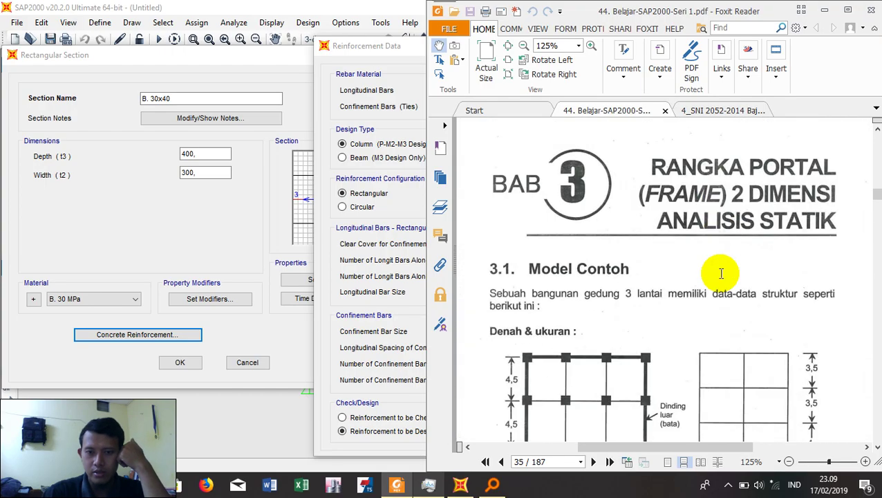
{"action": "scroll", "coordinate": [719, 275], "scroll_direction": "down", "scroll_amount": 5}
{"action": "scroll", "coordinate": [719, 275], "scroll_direction": "down", "scroll_amount": 5}
{"action": "scroll", "coordinate": [719, 275], "scroll_direction": "down", "scroll_amount": 5}
{"action": "scroll", "coordinate": [719, 275], "scroll_direction": "down", "scroll_amount": 5}
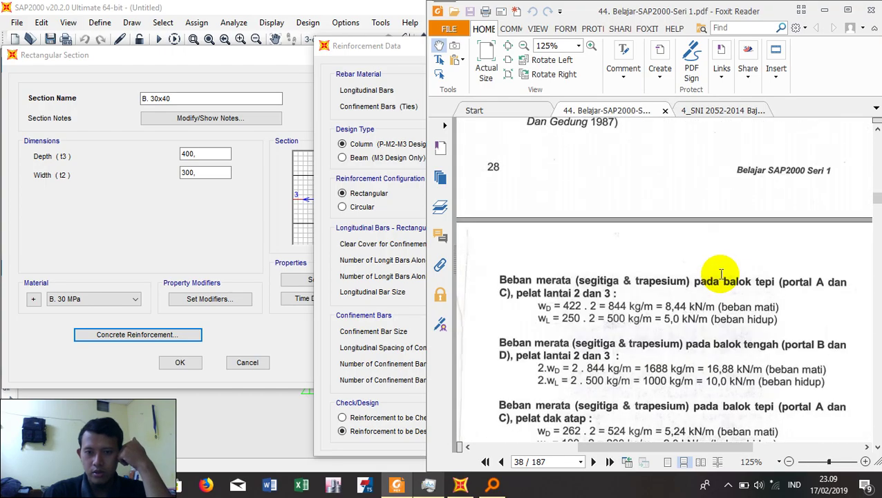
{"action": "scroll", "coordinate": [719, 275], "scroll_direction": "down", "scroll_amount": 5}
{"action": "scroll", "coordinate": [721, 270], "scroll_direction": "down", "scroll_amount": 5}
{"action": "scroll", "coordinate": [721, 270], "scroll_direction": "down", "scroll_amount": 5}
{"action": "scroll", "coordinate": [721, 271], "scroll_direction": "down", "scroll_amount": 5}
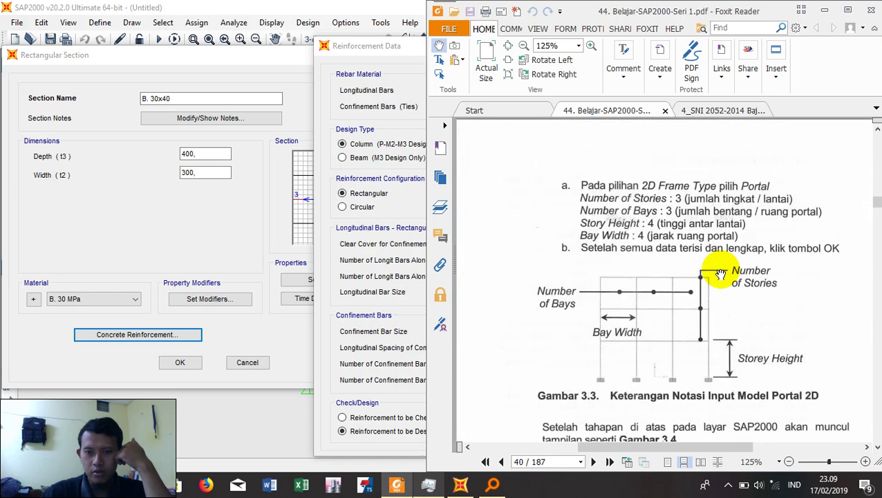
{"action": "scroll", "coordinate": [721, 273], "scroll_direction": "down", "scroll_amount": 5}
{"action": "scroll", "coordinate": [721, 274], "scroll_direction": "down", "scroll_amount": 5}
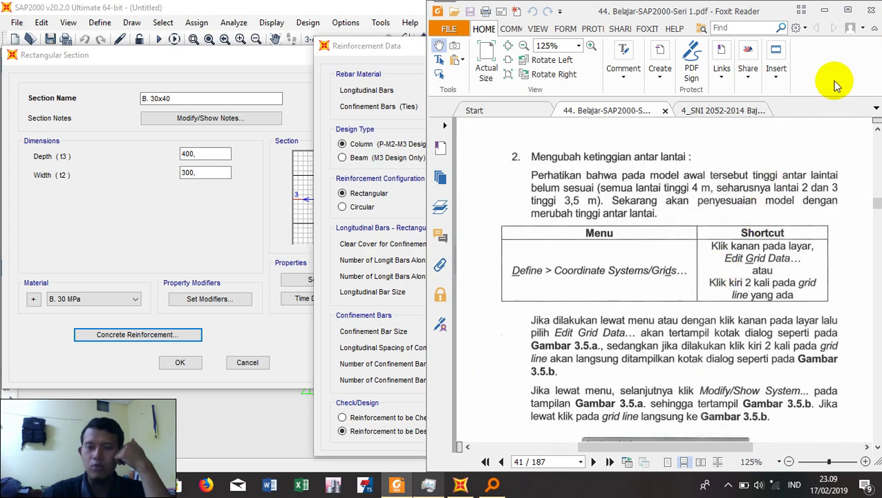
- Switch to the SNI 2052-2014 standard and inspect Tabel 5 bar-grade yield strengths
{"action": "left_click", "coordinate": [719, 111]}
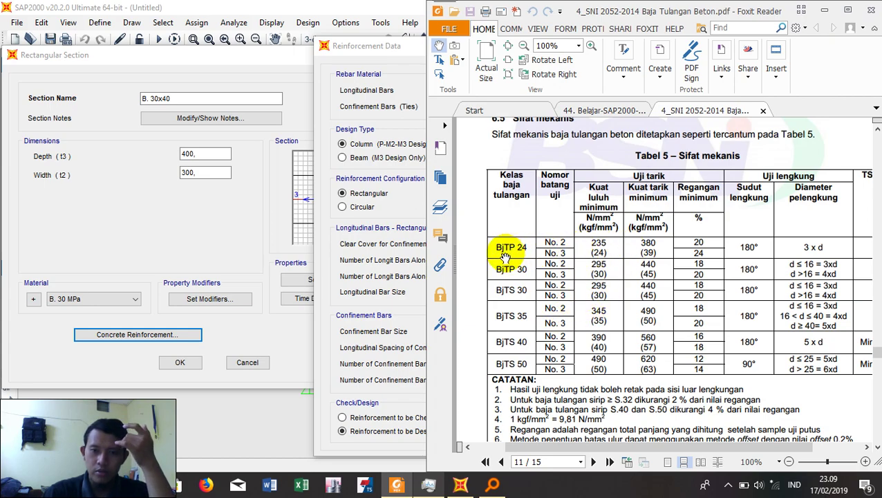
{"action": "double_click", "coordinate": [595, 244]}
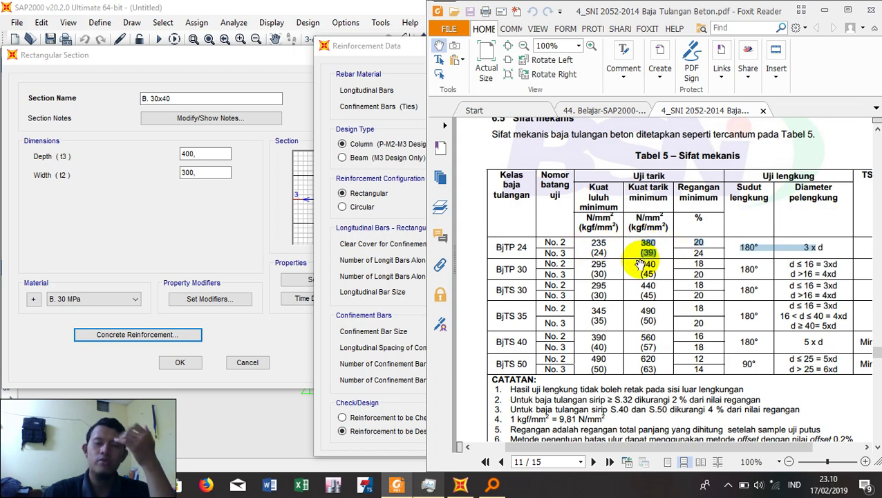
{"action": "left_click", "coordinate": [642, 257]}
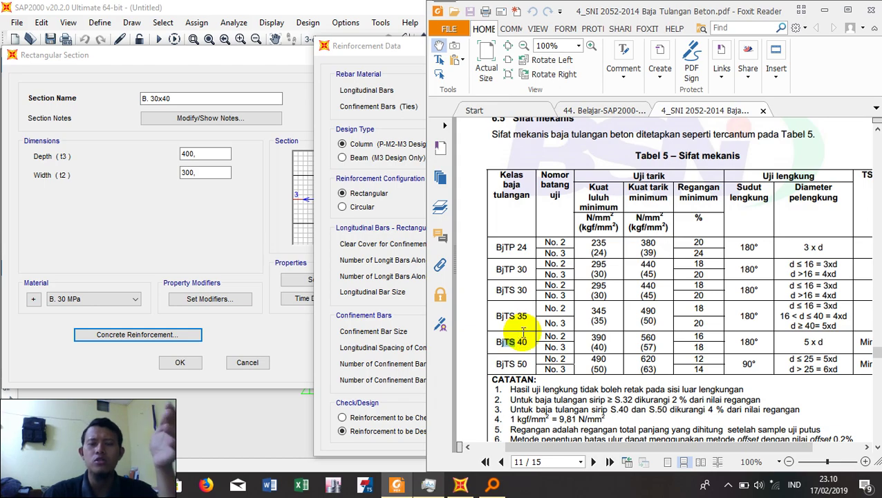
- Highlight the BjTS 40 grade in Tabel 5, then go back to SAP2000's reinforcement data
{"action": "left_click_drag", "start_coordinate": [496, 340], "coordinate": [523, 330]}
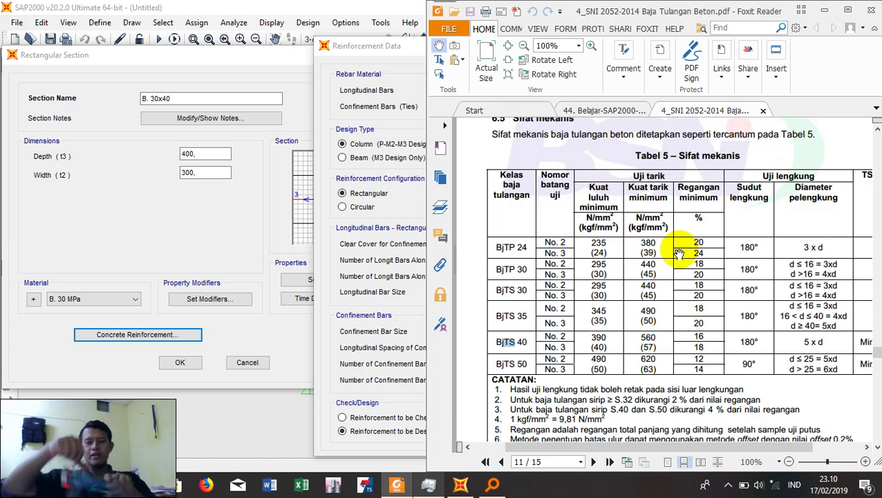
{"action": "right_click", "coordinate": [680, 254]}
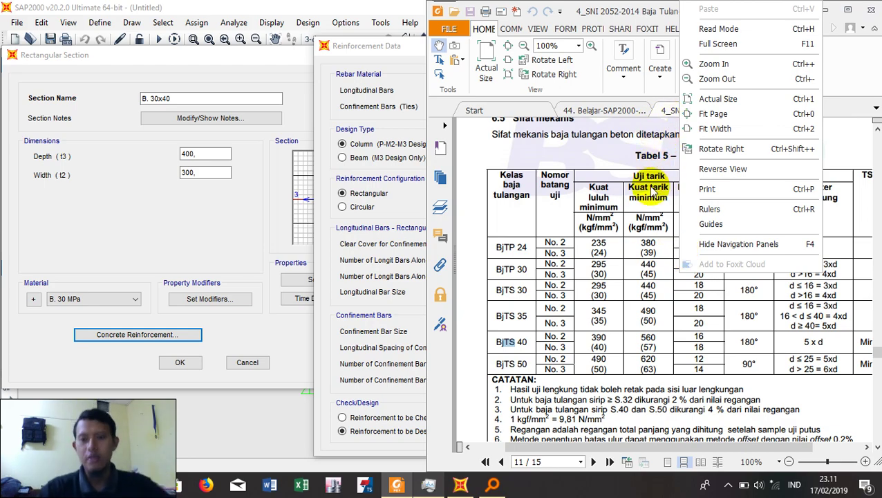
{"action": "left_click", "coordinate": [594, 197]}
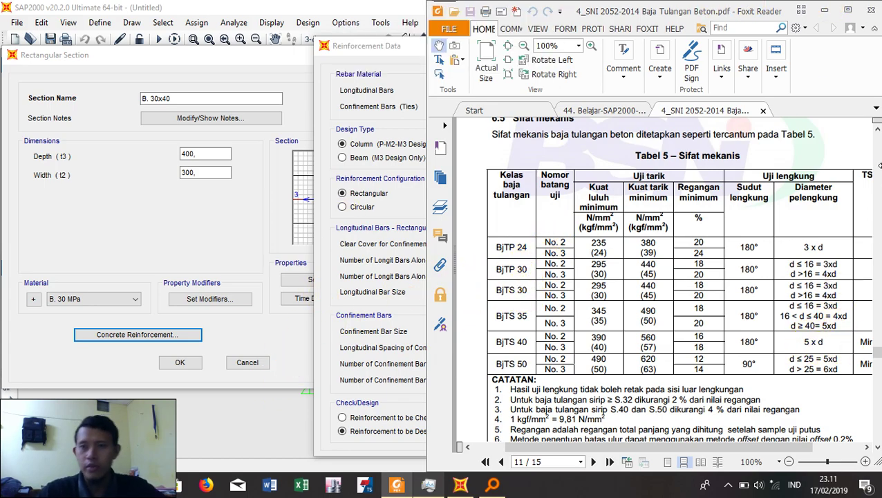
{"action": "left_click", "coordinate": [329, 46]}
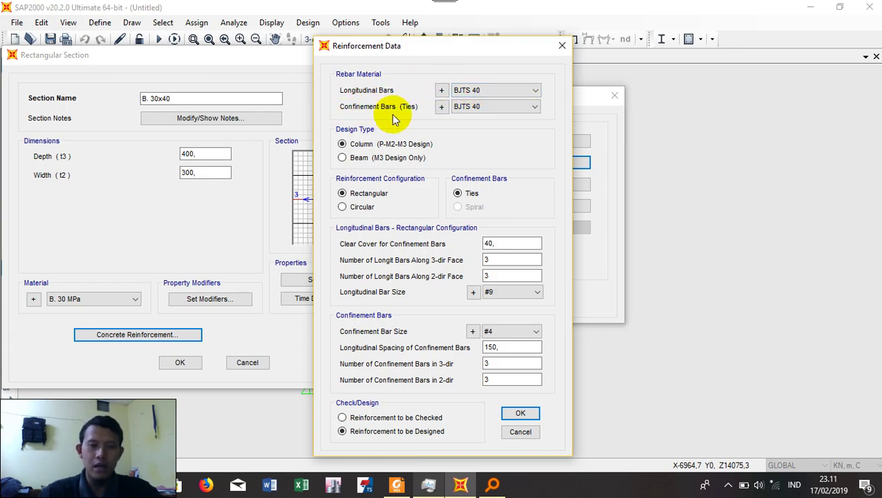
- Keep BJTS 40 confinement bars and set the design type to Beam (M3 Design Only)
{"action": "left_click", "coordinate": [471, 111]}
{"action": "left_click", "coordinate": [471, 111]}
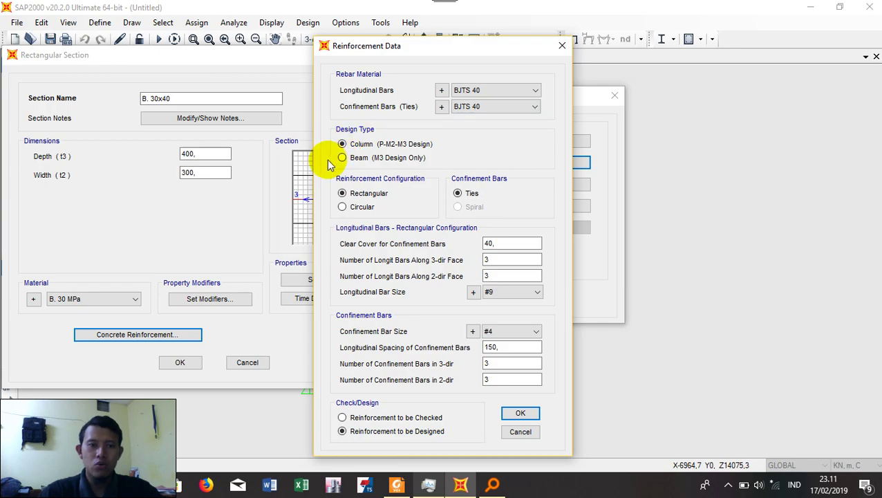
{"action": "left_click_drag", "start_coordinate": [385, 46], "coordinate": [514, 40]}
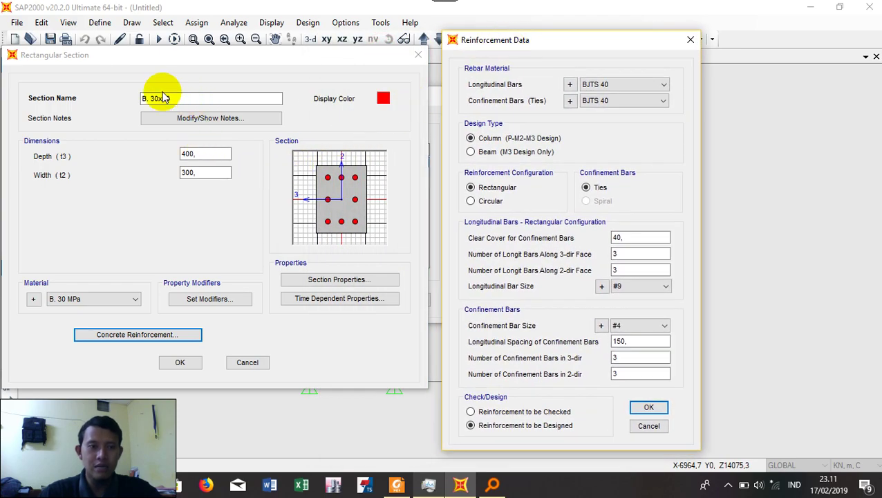
{"action": "left_click", "coordinate": [470, 152]}
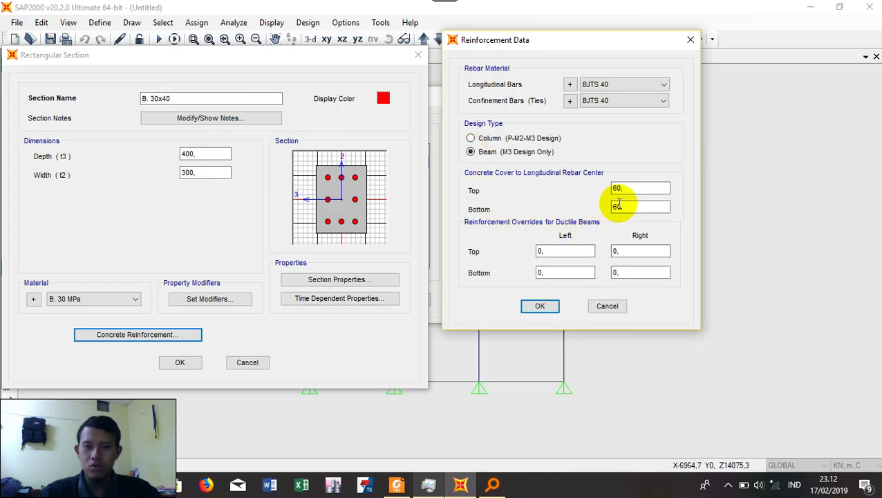
- Set top and bottom concrete cover to 50 and confirm the reinforcement data
{"action": "left_click", "coordinate": [616, 188]}
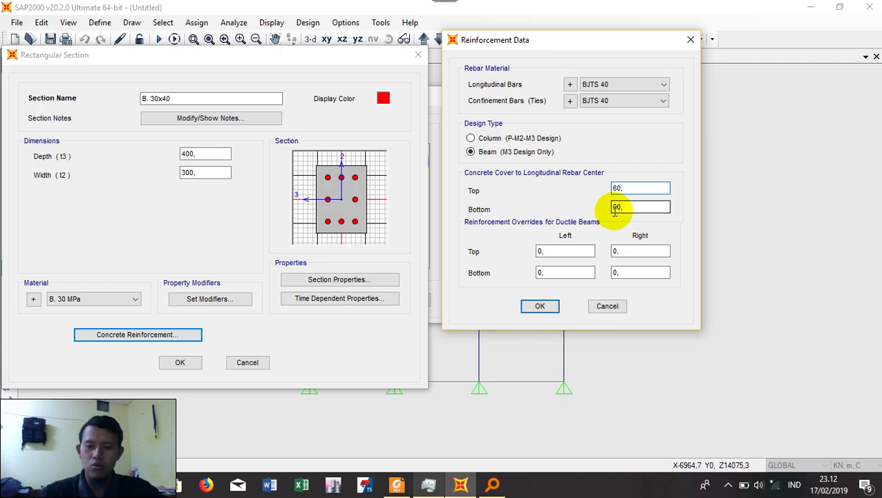
{"action": "type", "text": "5"}
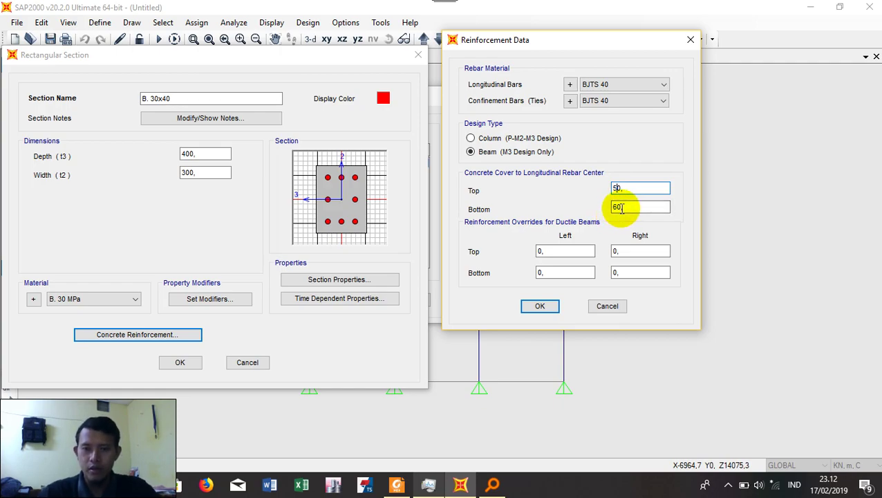
{"action": "left_click", "coordinate": [618, 207]}
{"action": "type", "text": "50"}
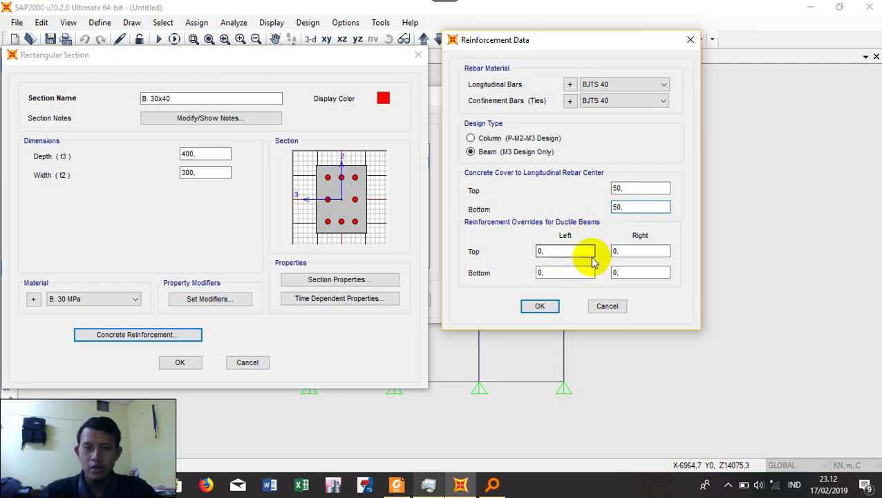
{"action": "left_click", "coordinate": [646, 188]}
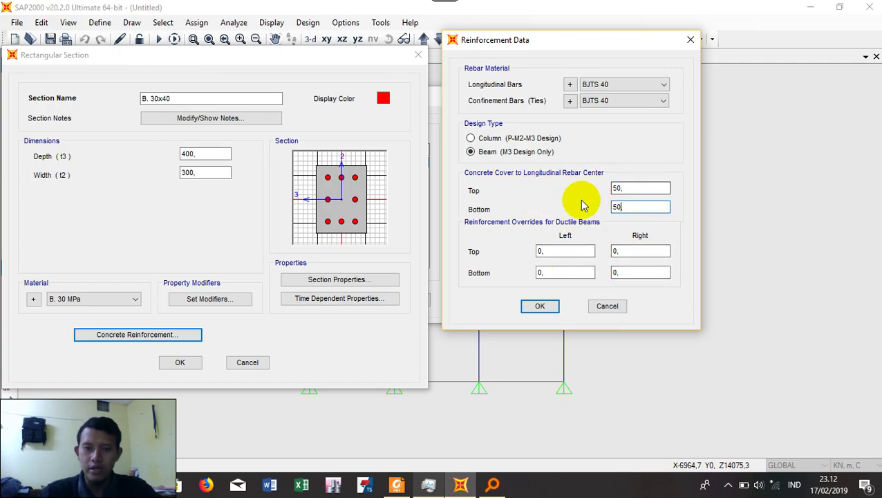
{"action": "left_click", "coordinate": [541, 307]}
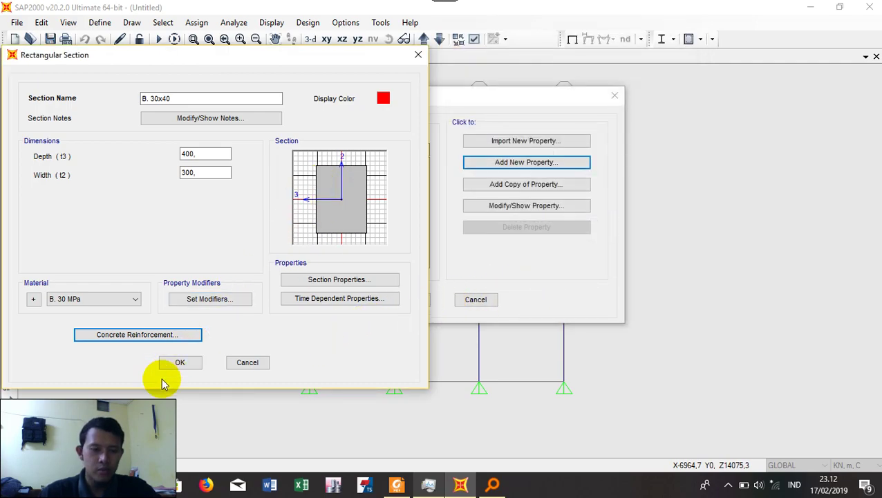
- Confirm the B. 30x40 section, close the frame properties list, and bring up Define Materials
{"action": "left_click", "coordinate": [181, 362]}
{"action": "left_click", "coordinate": [419, 302]}
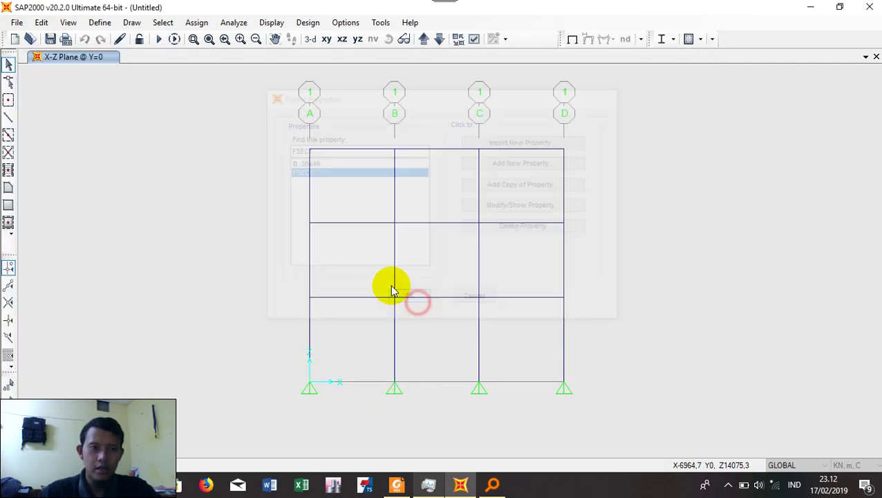
{"action": "left_click", "coordinate": [98, 23]}
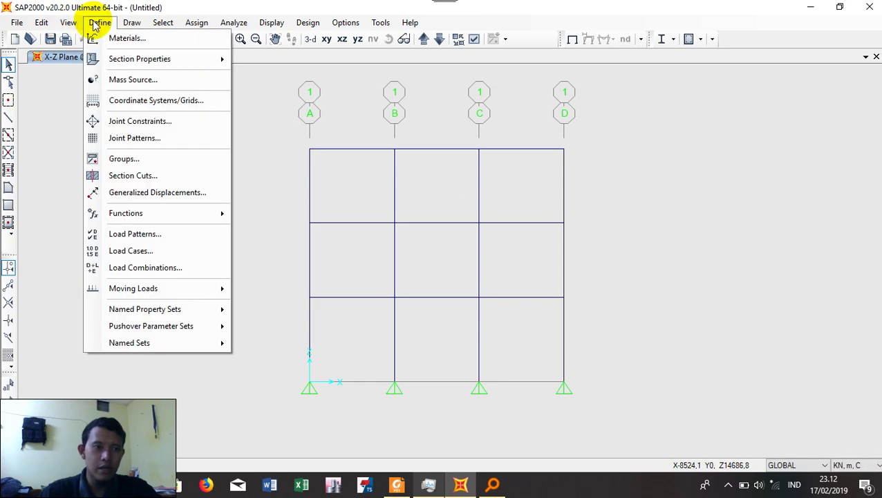
{"action": "left_click", "coordinate": [112, 38]}
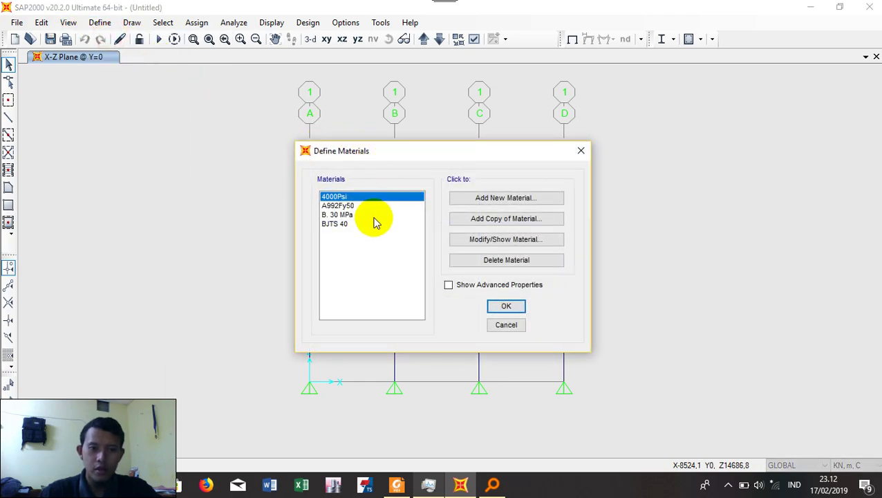
- Copy B. 30 MPa, edit its name and grade, confirm, then select BJTS 40 in the list
{"action": "left_click", "coordinate": [349, 215]}
{"action": "left_click", "coordinate": [483, 220]}
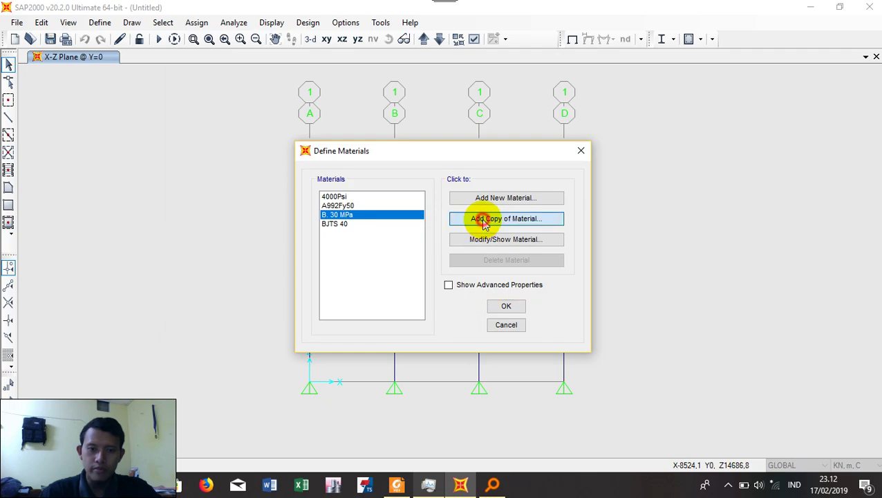
{"action": "double_click", "coordinate": [472, 79]}
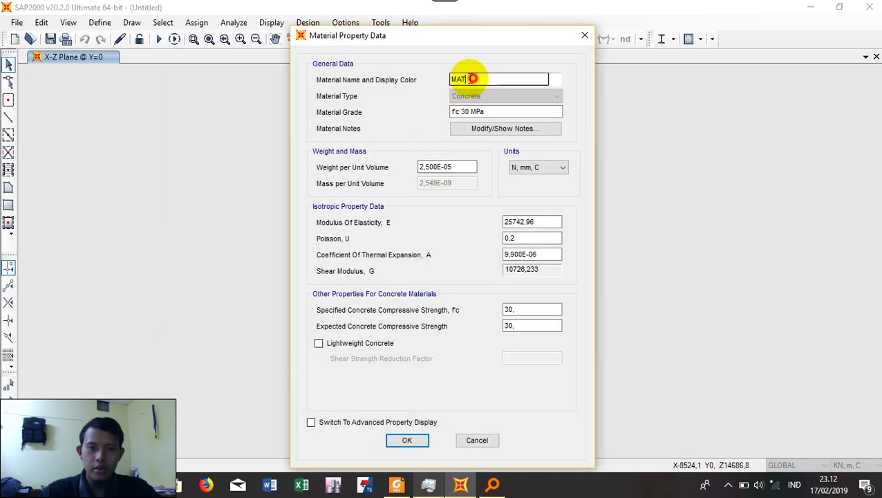
{"action": "type", "text": "BJTS 30"}
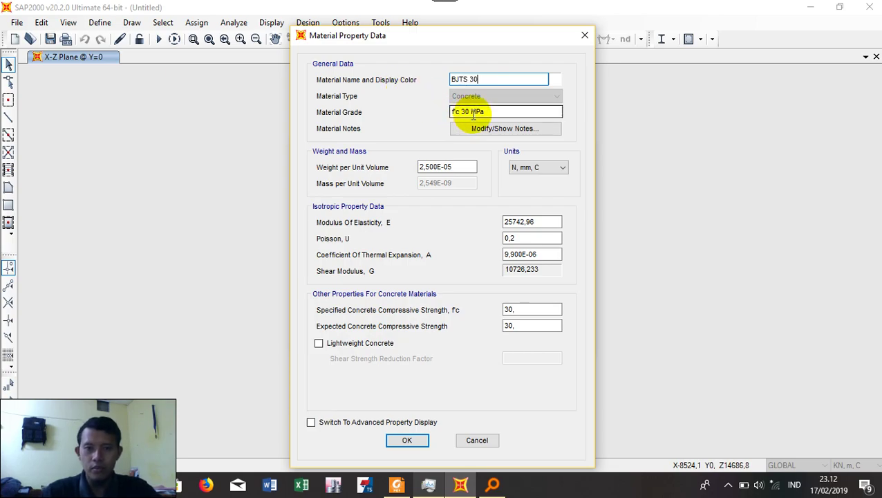
{"action": "left_click_drag", "start_coordinate": [511, 112], "coordinate": [437, 109]}
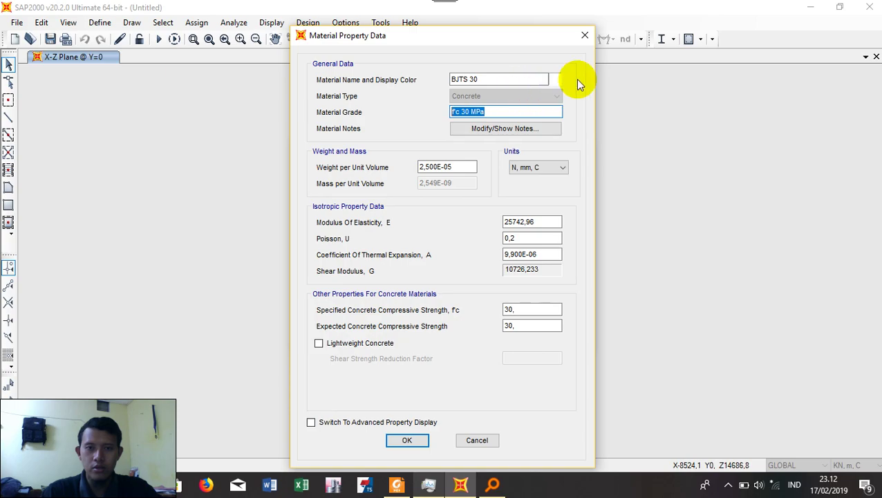
{"action": "left_click", "coordinate": [586, 34]}
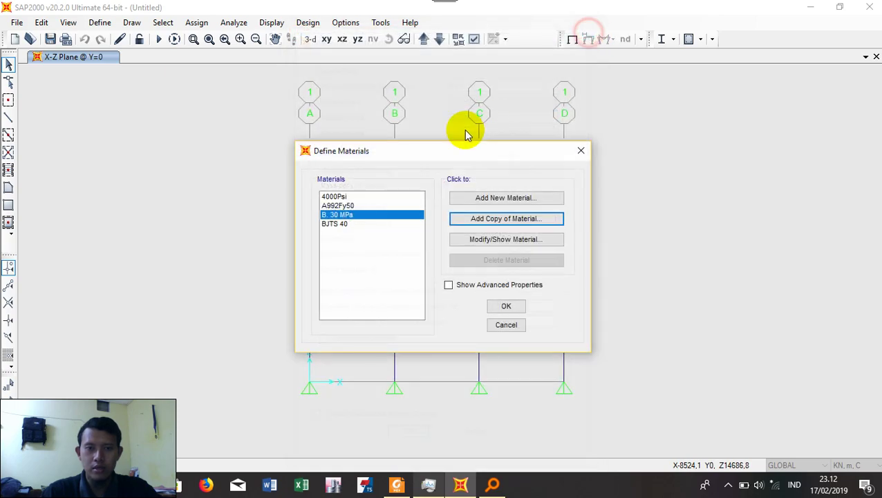
{"action": "left_click", "coordinate": [349, 225]}
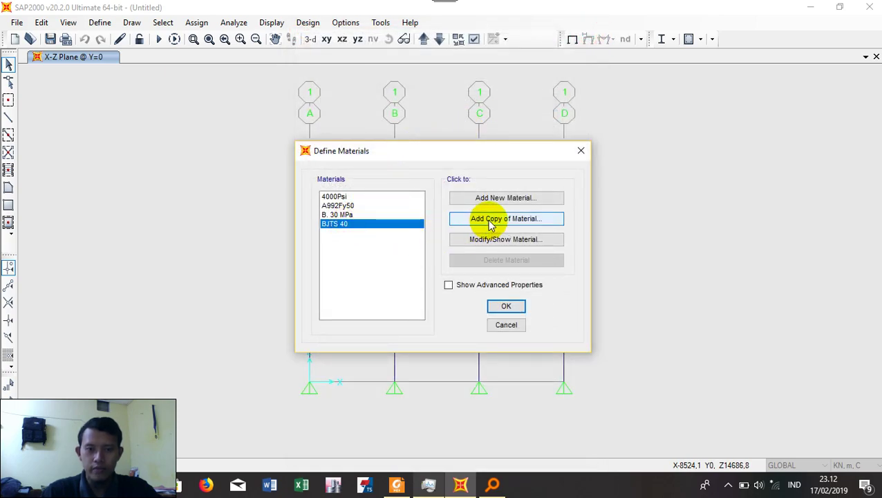
- Copy BJTS 40 as a new material named BJTS 30 with grade BJTS 30
{"action": "left_click", "coordinate": [489, 220]}
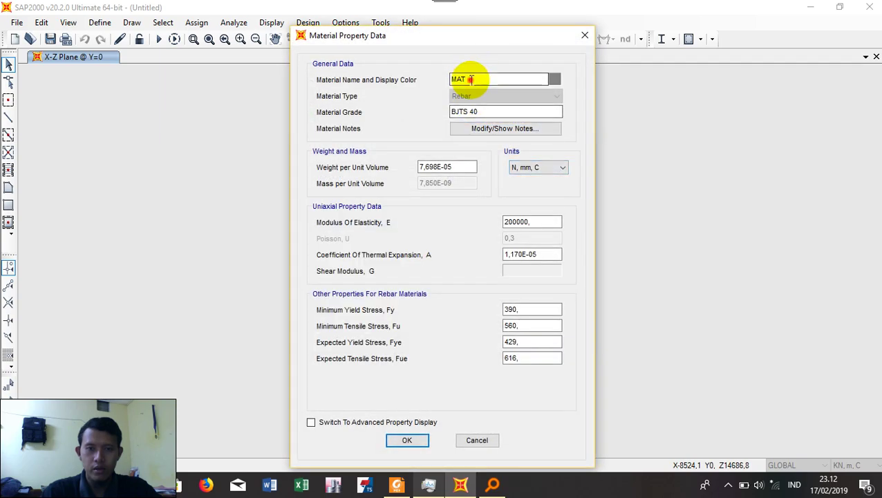
{"action": "double_click", "coordinate": [470, 79]}
{"action": "type", "text": "BJTS 30"}
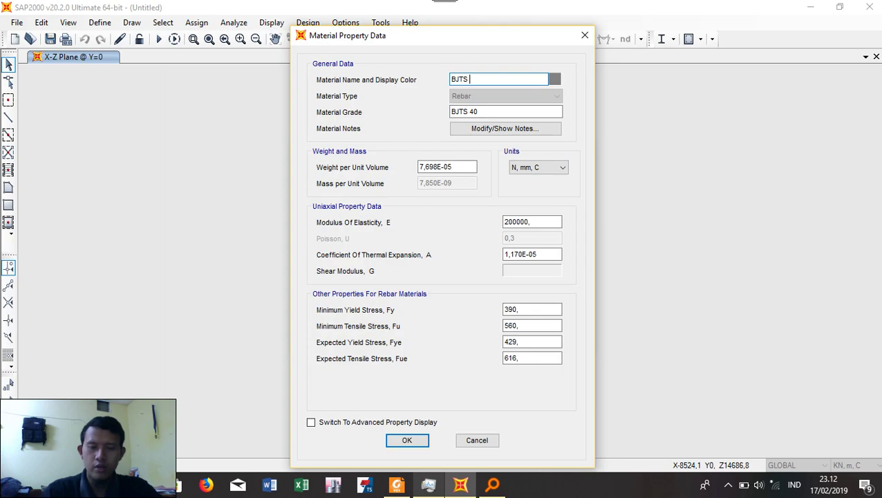
{"action": "left_click", "coordinate": [508, 111]}
{"action": "key", "text": "BackSpace"}
{"action": "key", "text": "BackSpace"}
{"action": "type", "text": "3"}
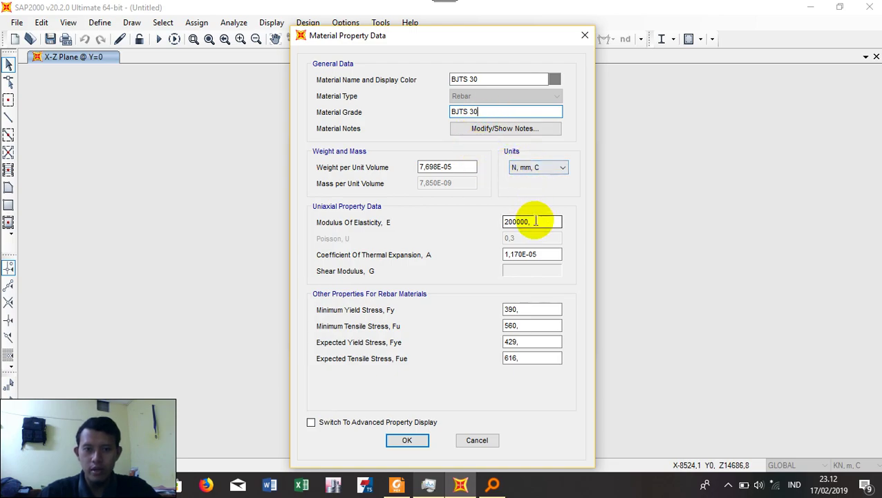
- Enter Fy 295, Fu 440, Fye 1,1*295 and Fue 1,1*440 from the PDF table, then save
{"action": "double_click", "coordinate": [524, 309]}
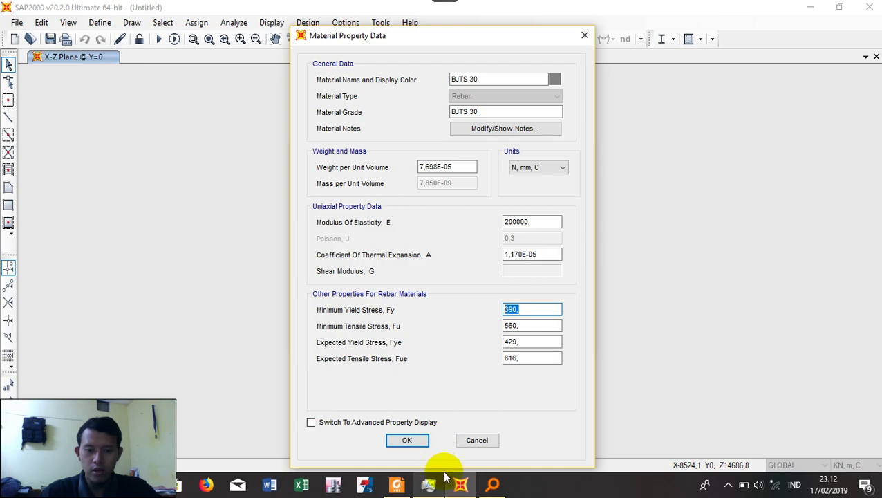
{"action": "left_click", "coordinate": [429, 486]}
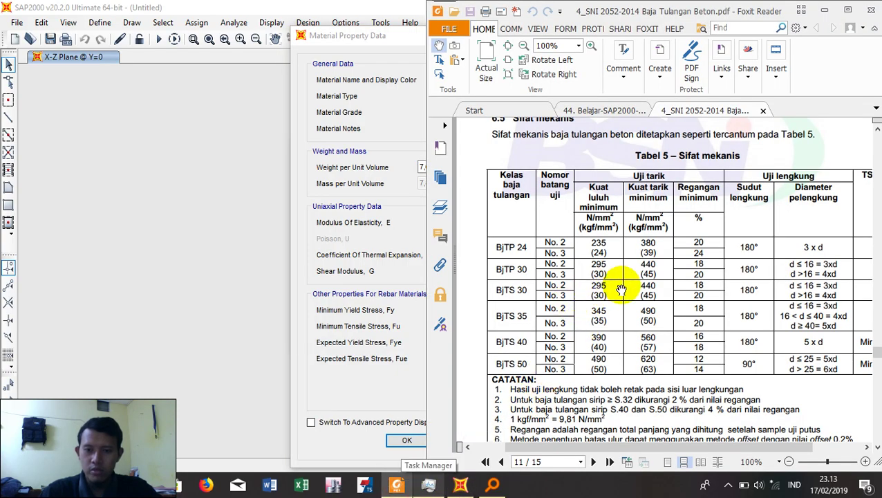
{"action": "left_click", "coordinate": [377, 398]}
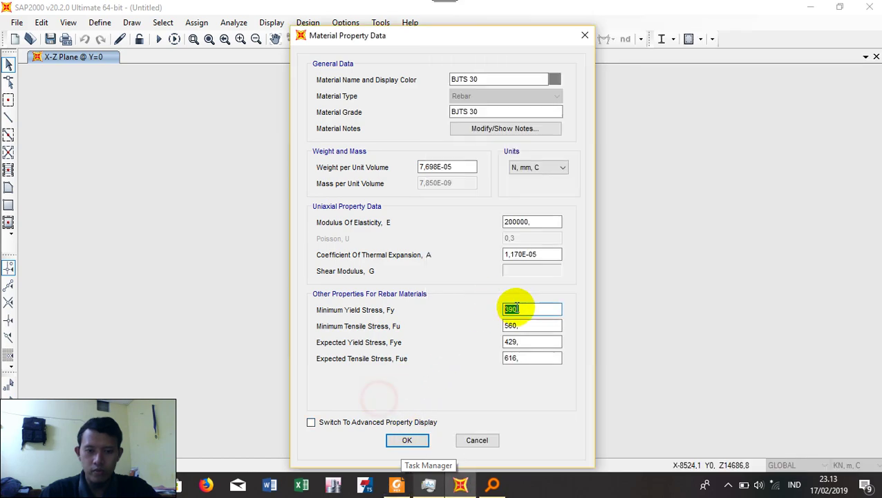
{"action": "left_click", "coordinate": [429, 486]}
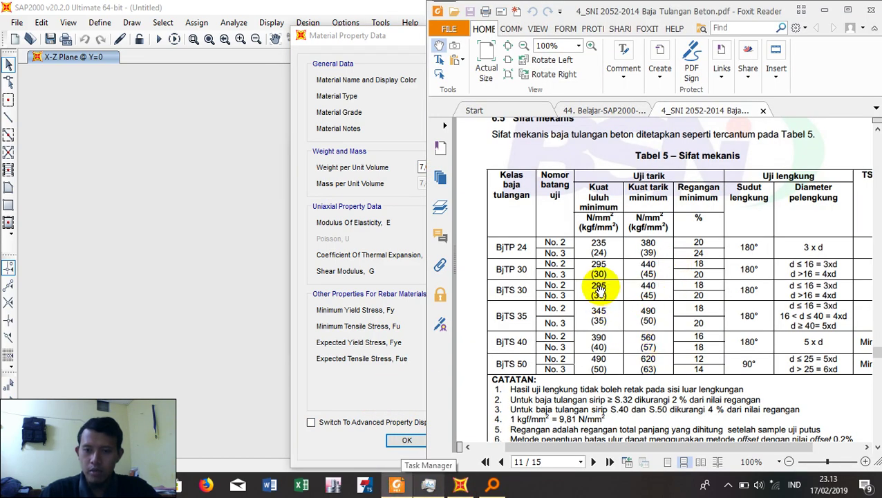
{"action": "left_click", "coordinate": [335, 341]}
{"action": "type", "text": "3"}
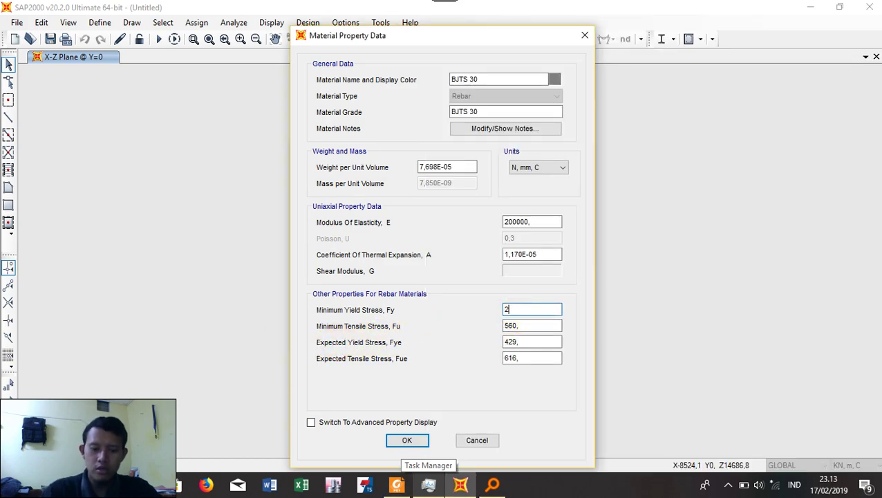
{"action": "type", "text": "5"}
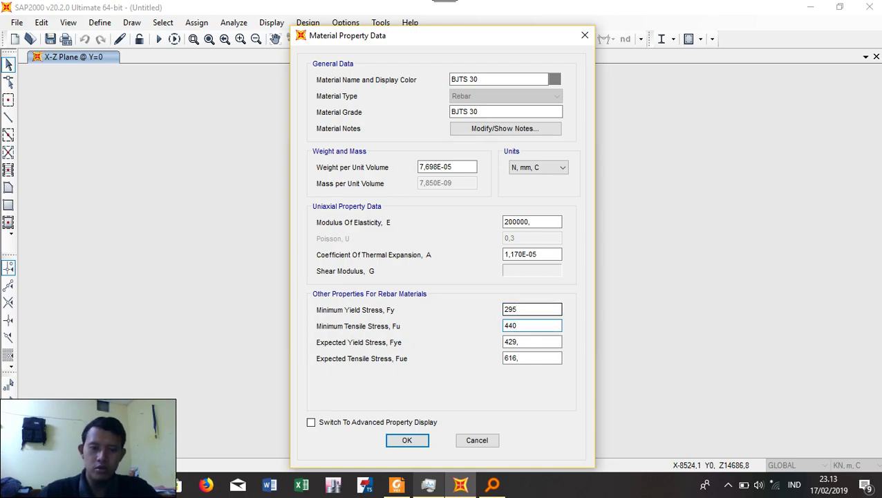
{"action": "double_click", "coordinate": [525, 342]}
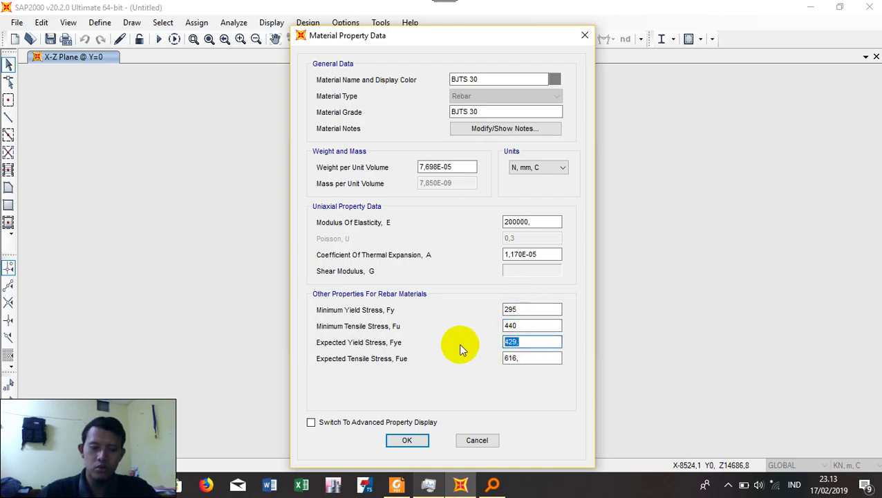
{"action": "type", "text": "1,1*440"}
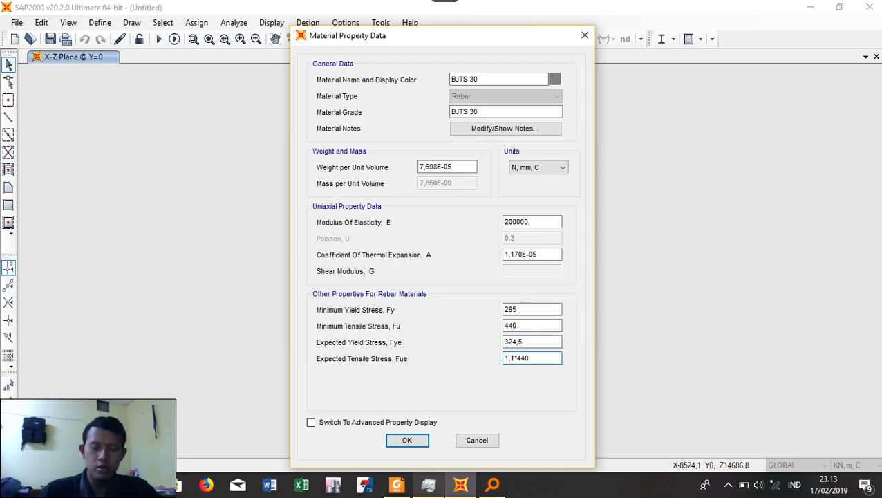
{"action": "left_click", "coordinate": [524, 325]}
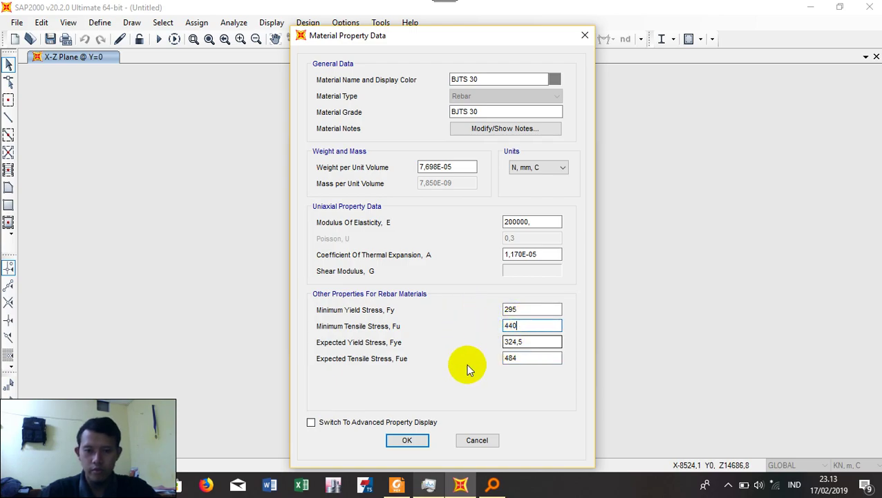
{"action": "left_click", "coordinate": [407, 441]}
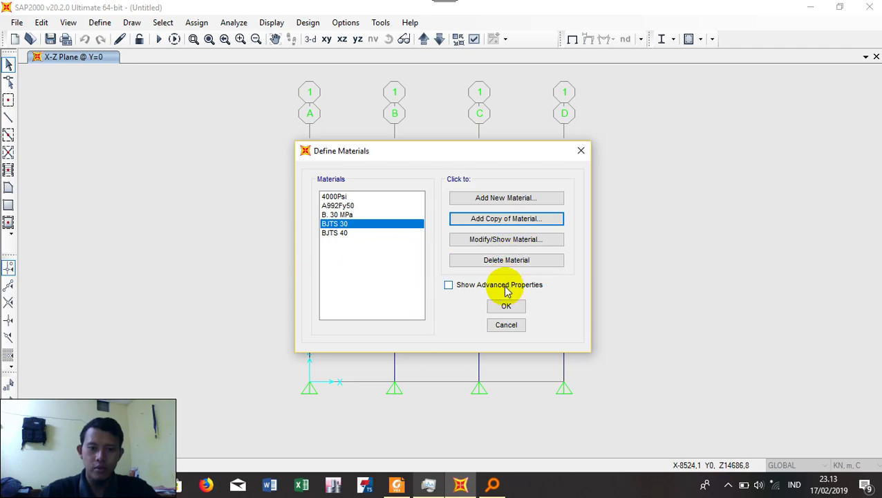
- Set the B. 30x40 section's confinement ties to BJTS 30, keeping BJTS 40 longitudinal bars
{"action": "left_click", "coordinate": [98, 22]}
{"action": "mouse_move", "coordinate": [139, 59]}
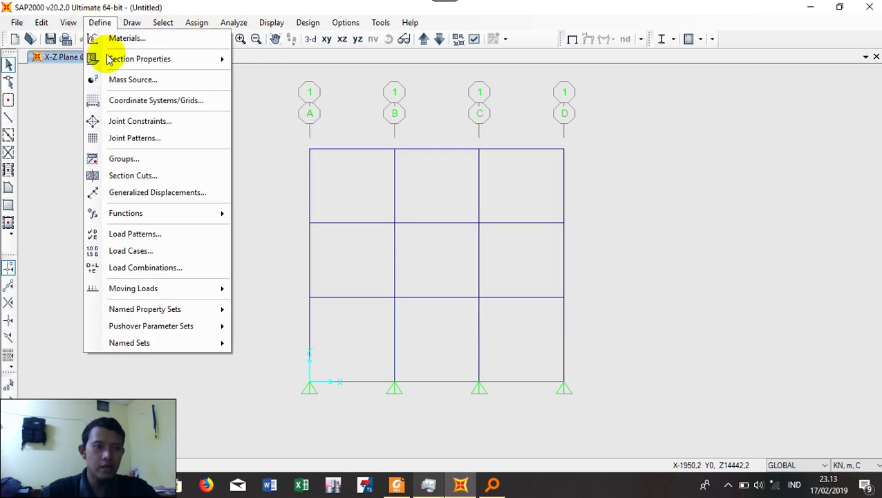
{"action": "left_click", "coordinate": [283, 60]}
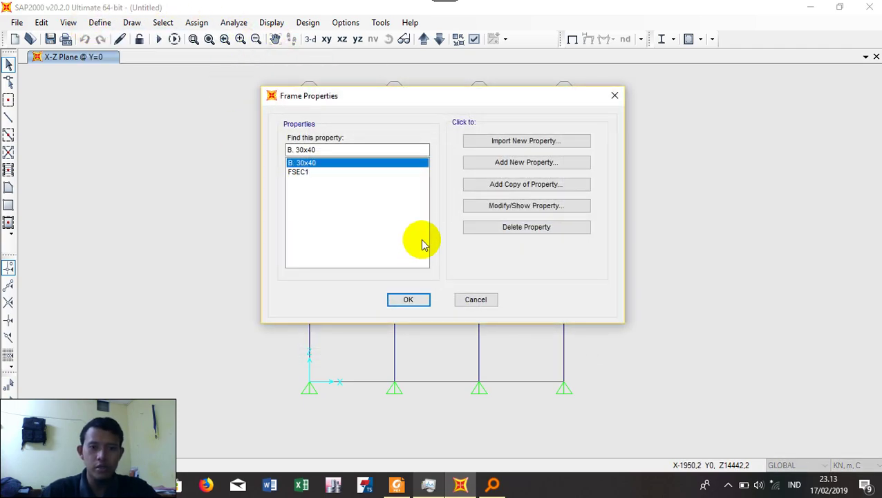
{"action": "left_click", "coordinate": [539, 206]}
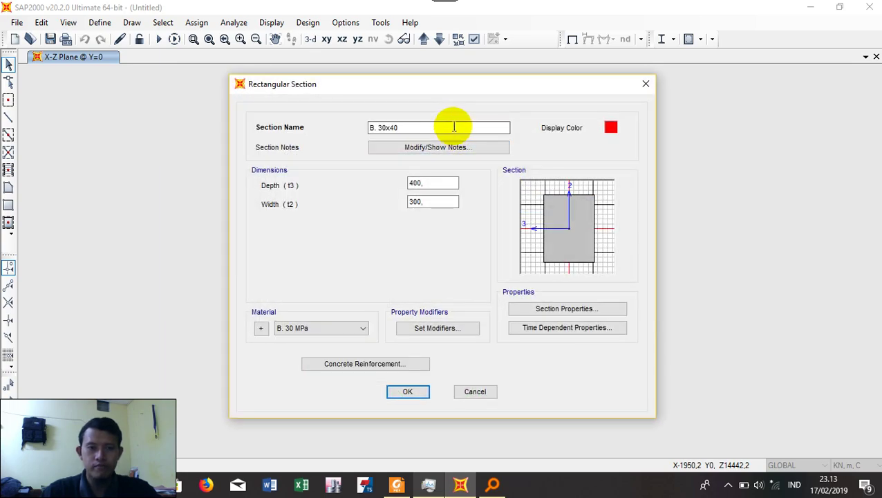
{"action": "left_click_drag", "start_coordinate": [433, 126], "coordinate": [348, 130]}
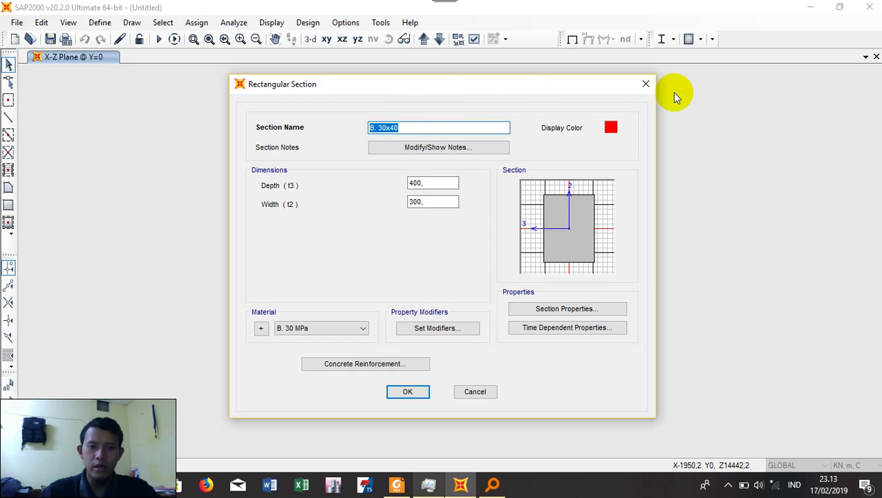
{"action": "left_click", "coordinate": [389, 365]}
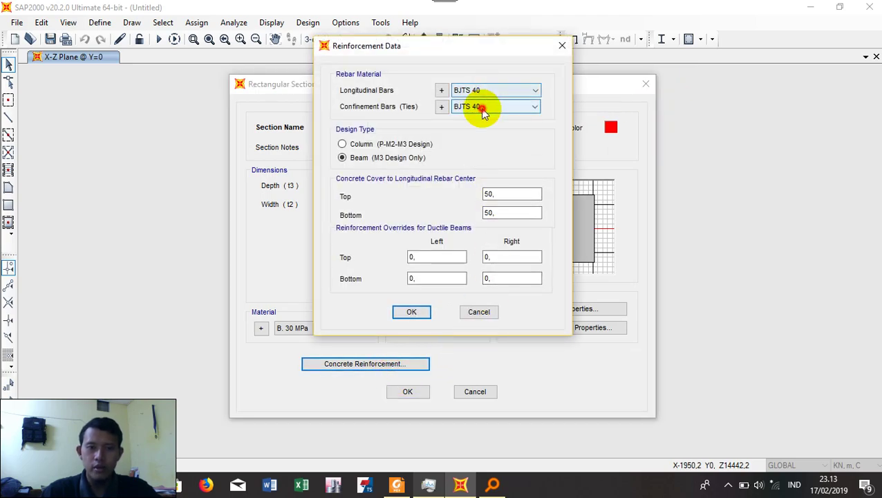
{"action": "left_click", "coordinate": [483, 106]}
{"action": "left_click", "coordinate": [470, 127]}
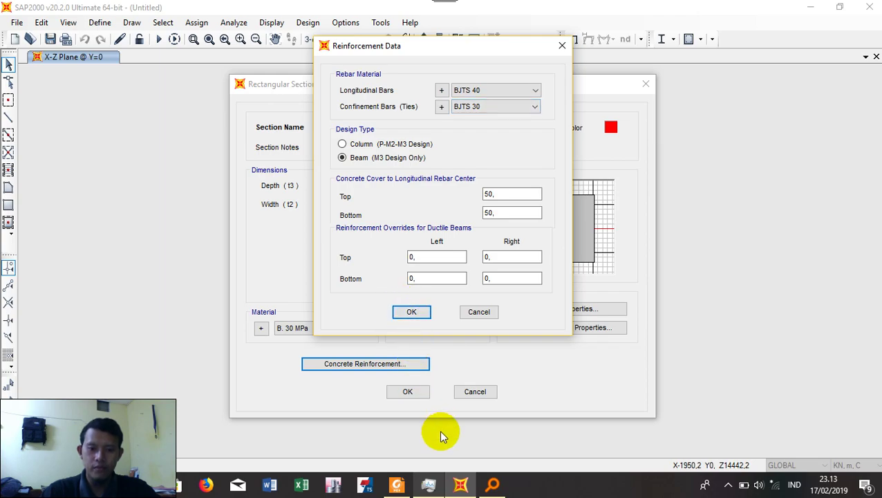
{"action": "left_click_drag", "start_coordinate": [428, 46], "coordinate": [210, 53]}
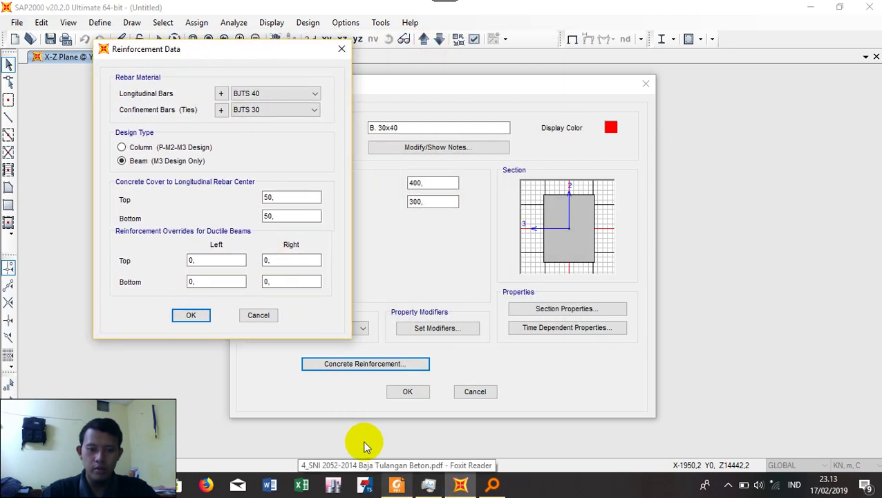
- Scroll the Foxit tutorial past Gambar 3.13 to page 48's Gambar 3.14 and KOLOM steps
{"action": "left_click", "coordinate": [397, 484]}
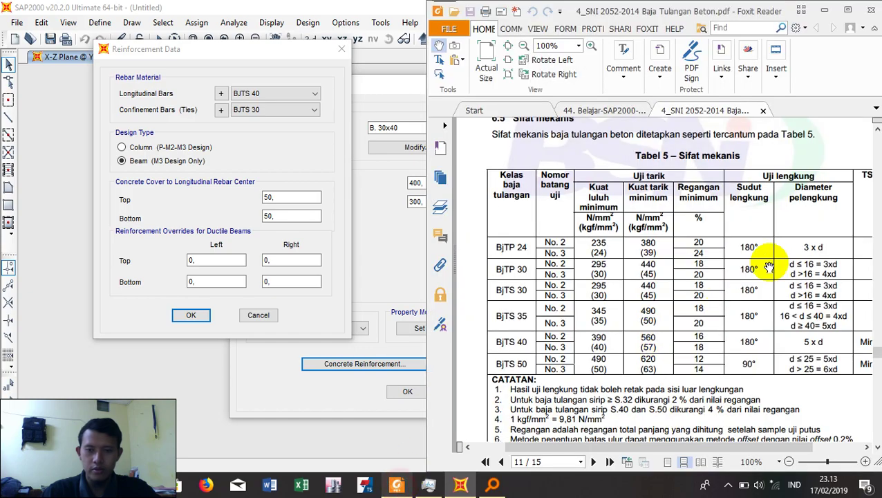
{"action": "left_click", "coordinate": [608, 110]}
{"action": "scroll", "coordinate": [637, 251], "scroll_direction": "up", "scroll_amount": 3}
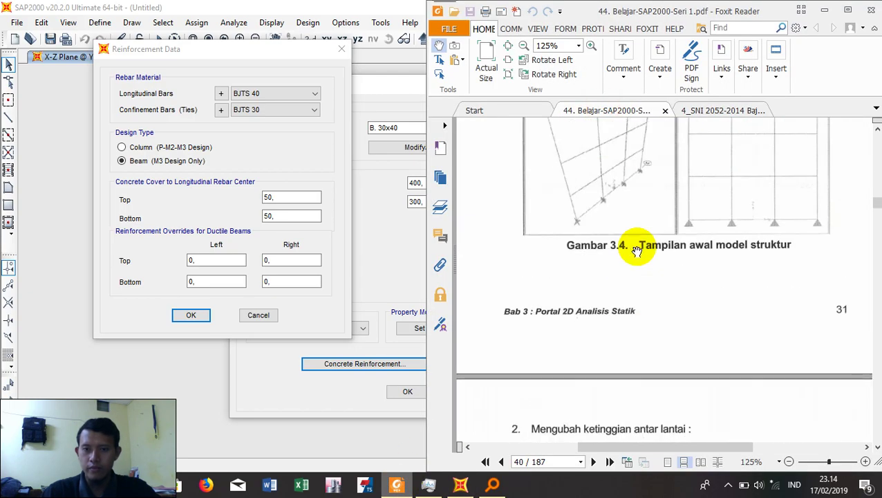
{"action": "scroll", "coordinate": [640, 249], "scroll_direction": "down", "scroll_amount": 5}
{"action": "scroll", "coordinate": [643, 248], "scroll_direction": "down", "scroll_amount": 5}
{"action": "scroll", "coordinate": [643, 248], "scroll_direction": "down", "scroll_amount": 5}
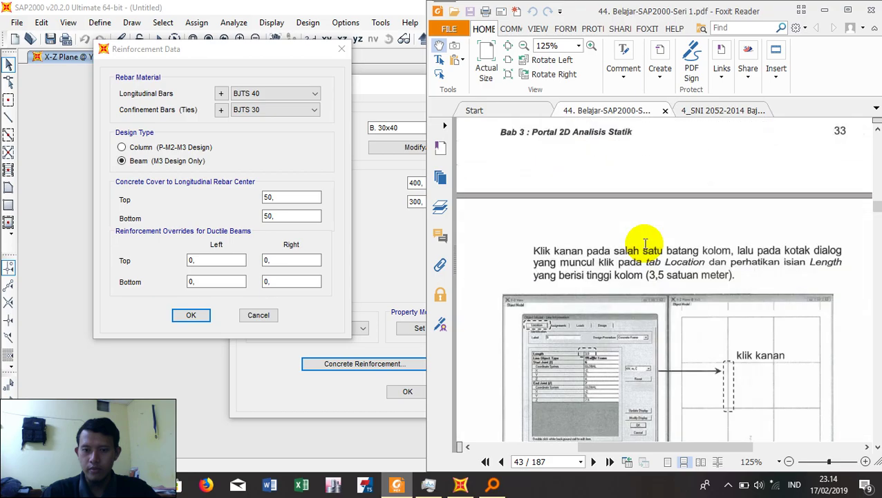
{"action": "scroll", "coordinate": [644, 244], "scroll_direction": "down", "scroll_amount": 5}
{"action": "scroll", "coordinate": [647, 239], "scroll_direction": "down", "scroll_amount": 5}
{"action": "scroll", "coordinate": [649, 235], "scroll_direction": "down", "scroll_amount": 5}
{"action": "scroll", "coordinate": [648, 235], "scroll_direction": "down", "scroll_amount": 5}
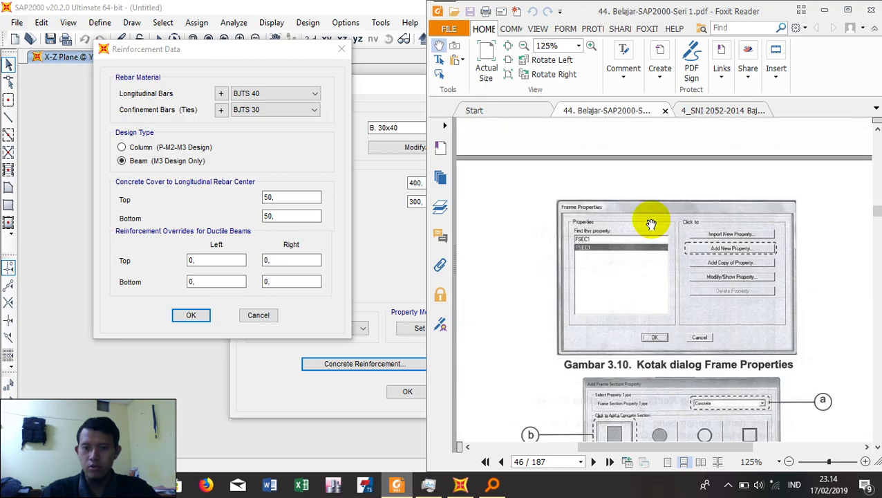
{"action": "scroll", "coordinate": [650, 222], "scroll_direction": "down", "scroll_amount": 5}
{"action": "scroll", "coordinate": [647, 225], "scroll_direction": "down", "scroll_amount": 5}
{"action": "scroll", "coordinate": [650, 223], "scroll_direction": "down", "scroll_amount": 5}
{"action": "scroll", "coordinate": [655, 223], "scroll_direction": "up", "scroll_amount": 5}
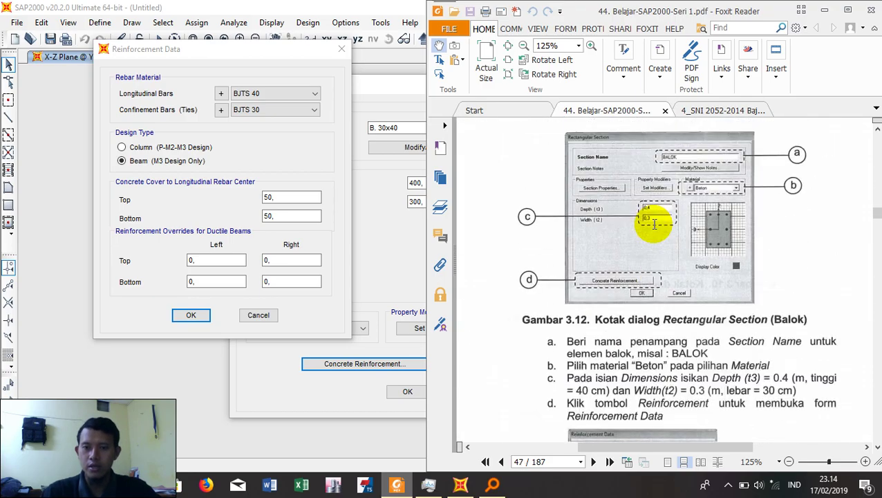
{"action": "scroll", "coordinate": [654, 223], "scroll_direction": "down", "scroll_amount": 5}
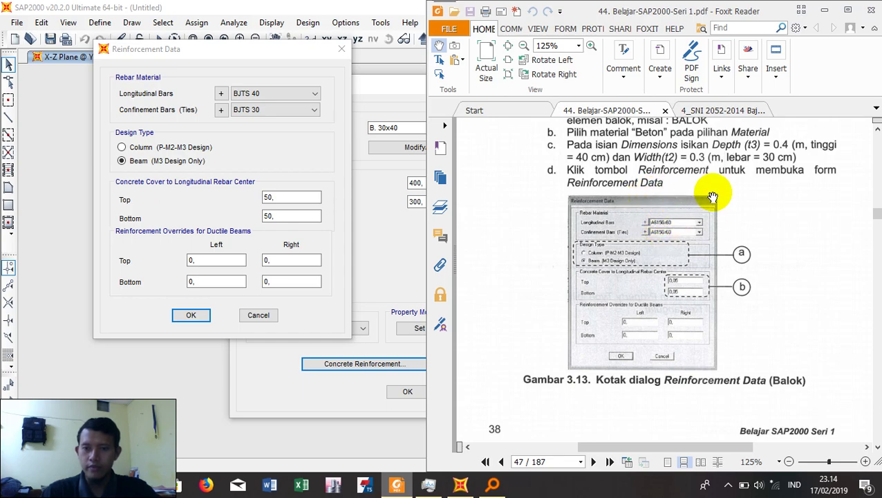
{"action": "left_click_drag", "start_coordinate": [726, 450], "coordinate": [741, 450]}
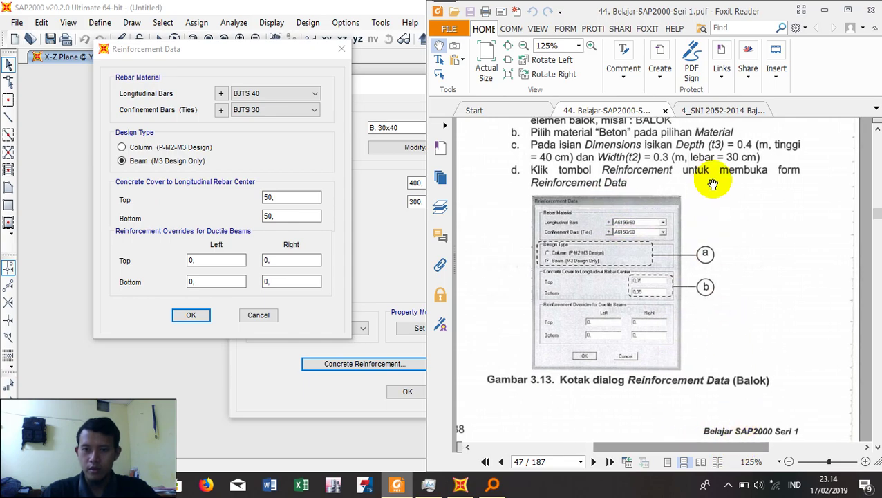
{"action": "scroll", "coordinate": [643, 273], "scroll_direction": "up", "scroll_amount": 1}
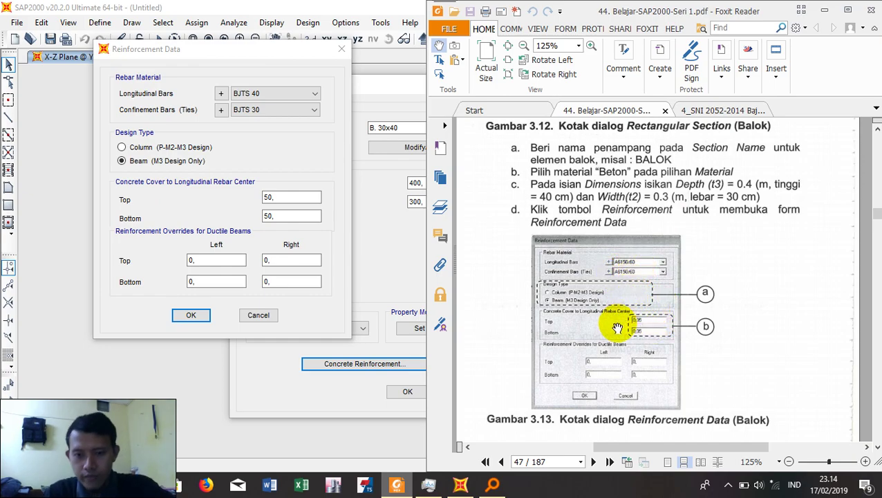
{"action": "scroll", "coordinate": [624, 331], "scroll_direction": "down", "scroll_amount": 3}
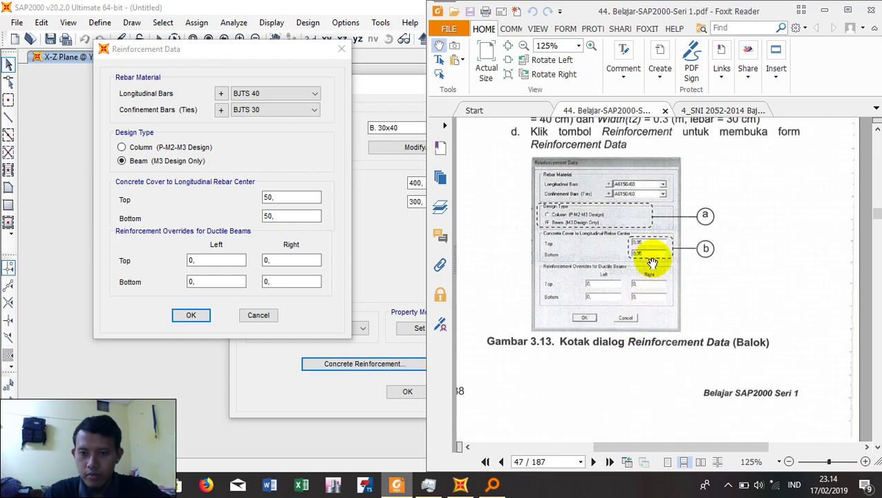
{"action": "scroll", "coordinate": [653, 259], "scroll_direction": "down", "scroll_amount": 6}
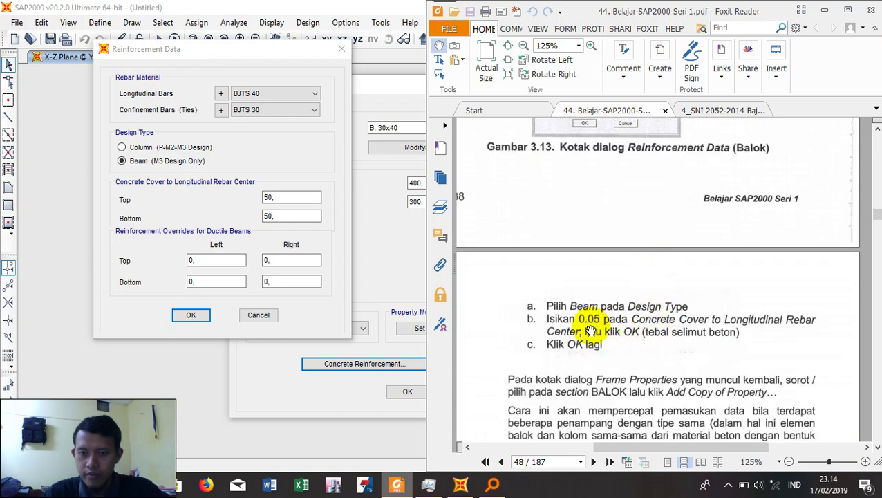
{"action": "scroll", "coordinate": [606, 332], "scroll_direction": "down", "scroll_amount": 5}
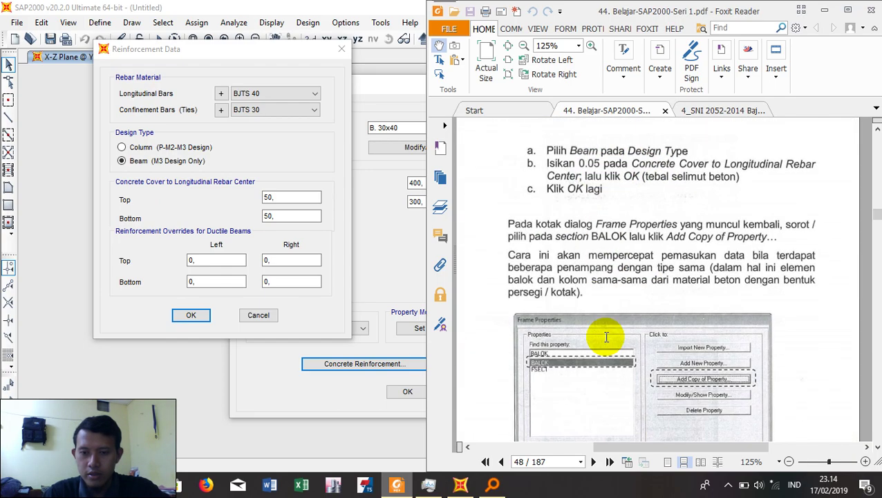
{"action": "scroll", "coordinate": [607, 337], "scroll_direction": "down", "scroll_amount": 4}
{"action": "scroll", "coordinate": [605, 337], "scroll_direction": "down", "scroll_amount": 2}
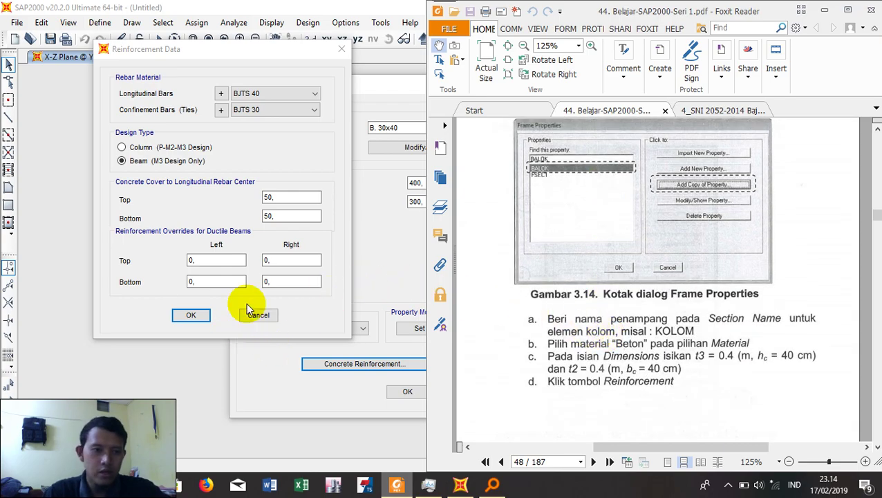
- Confirm the B. 30x40 reinforcement settings and the beam section
{"action": "left_click", "coordinate": [190, 315]}
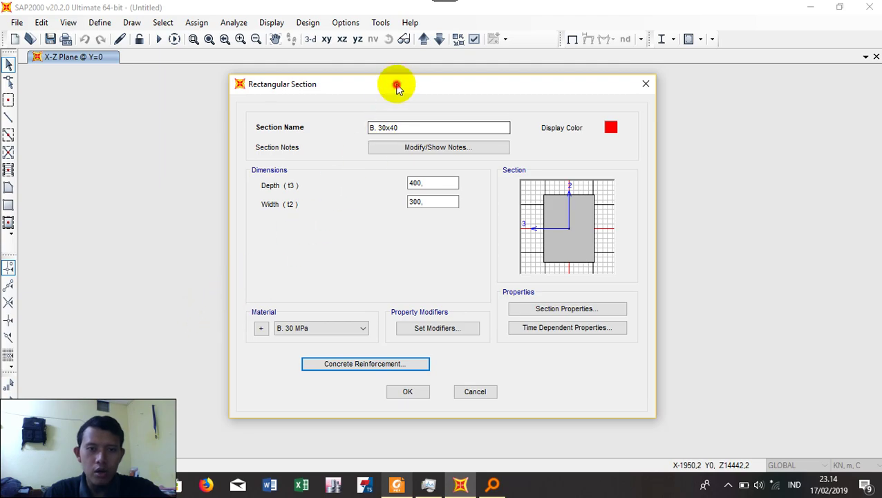
{"action": "left_click_drag", "start_coordinate": [398, 87], "coordinate": [260, 68]}
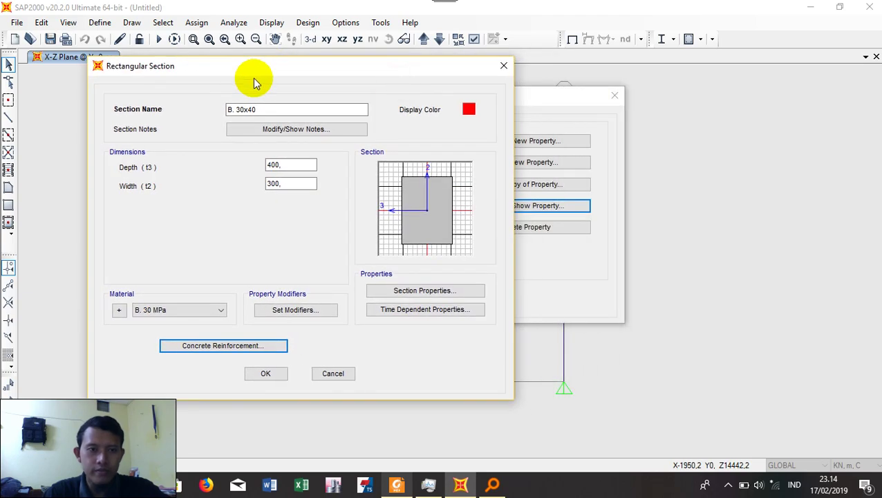
{"action": "left_click", "coordinate": [267, 374]}
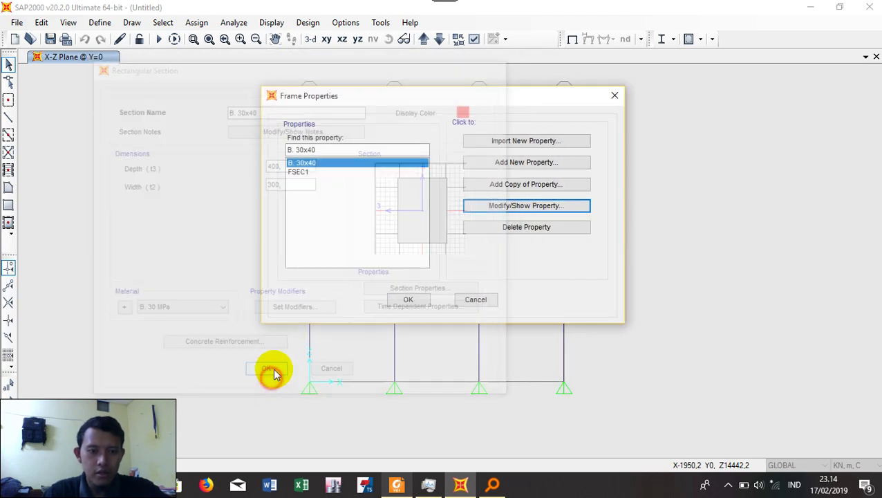
- Copy B. 30x40 into a new 400×400 section named K 40x40, coloured orange
{"action": "left_click", "coordinate": [513, 192]}
{"action": "left_click_drag", "start_coordinate": [429, 86], "coordinate": [280, 86]}
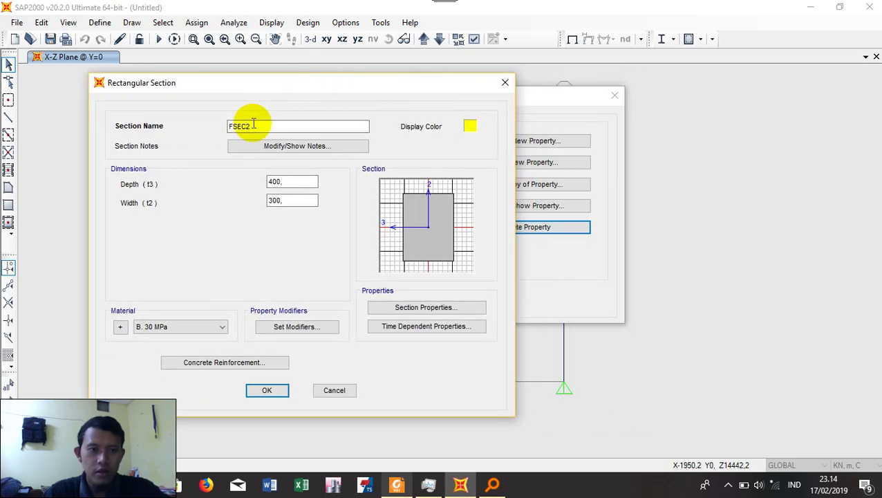
{"action": "left_click_drag", "start_coordinate": [254, 125], "coordinate": [165, 129]}
{"action": "type", "text": "K 40x40"}
{"action": "type", "text": "400,"}
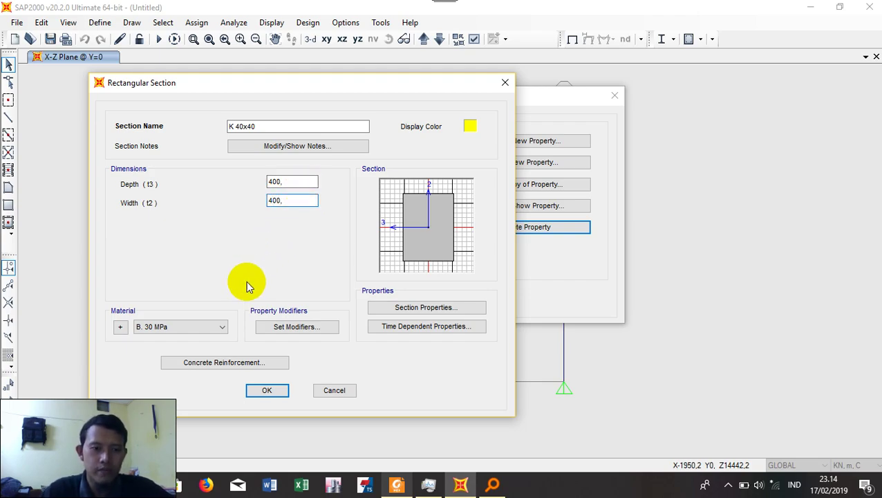
{"action": "left_click", "coordinate": [471, 127]}
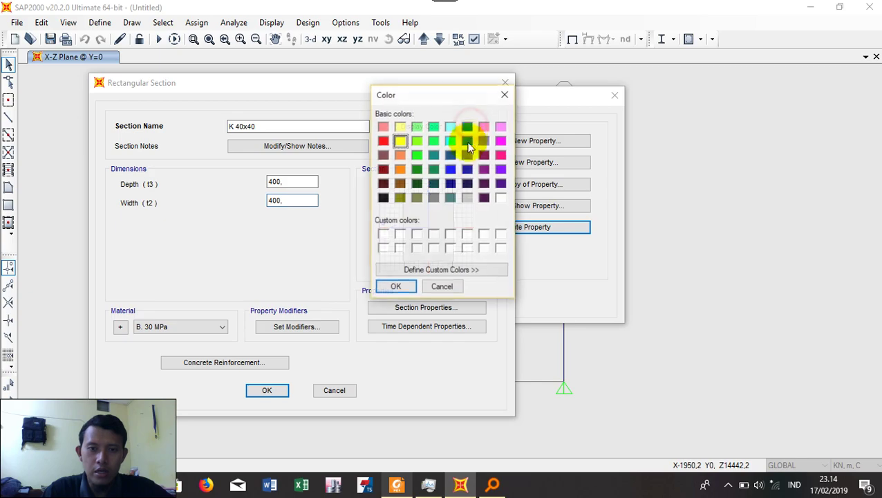
{"action": "left_click", "coordinate": [399, 169]}
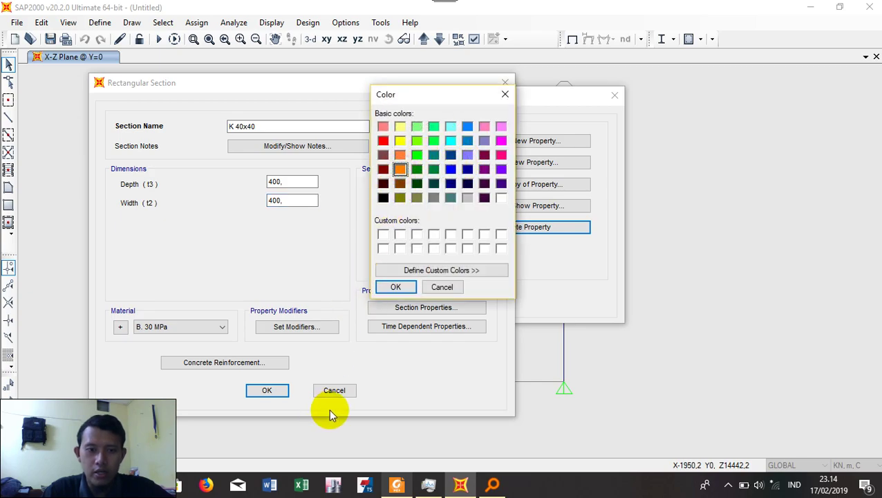
{"action": "left_click", "coordinate": [397, 289]}
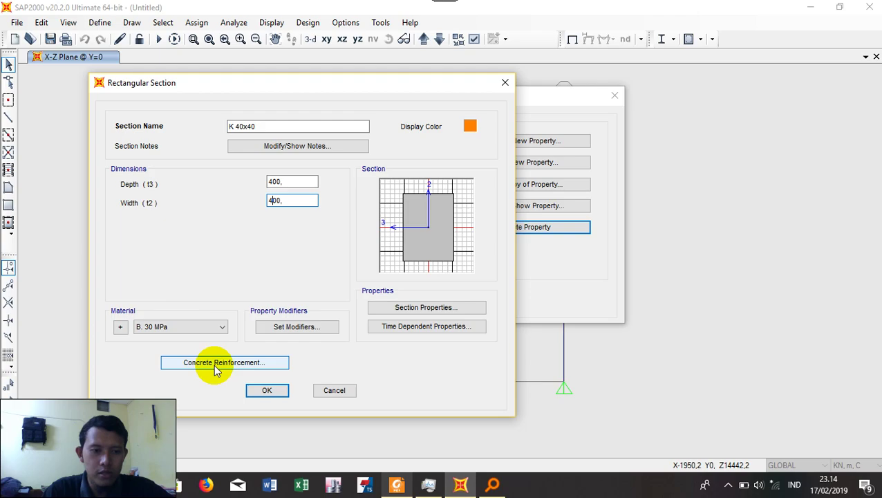
{"action": "left_click", "coordinate": [202, 367]}
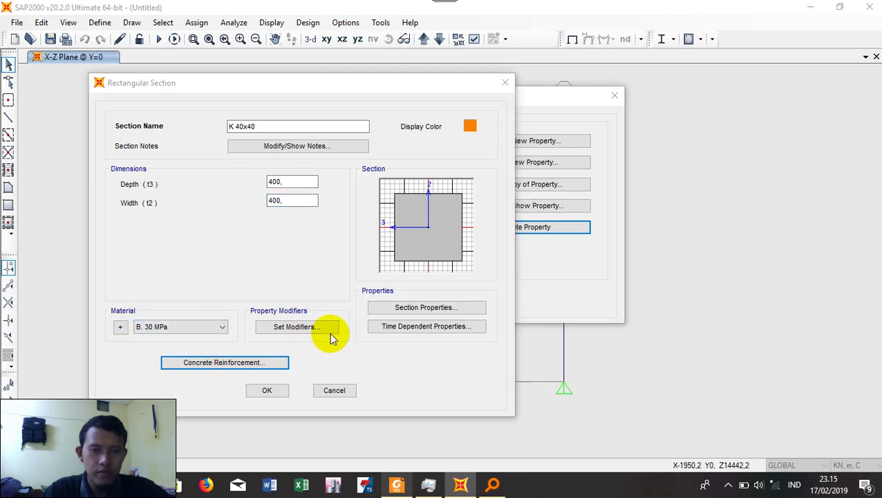
- Set the K 40x40 reinforcement design type to Column and move the dialog aside
{"action": "left_click", "coordinate": [358, 146]}
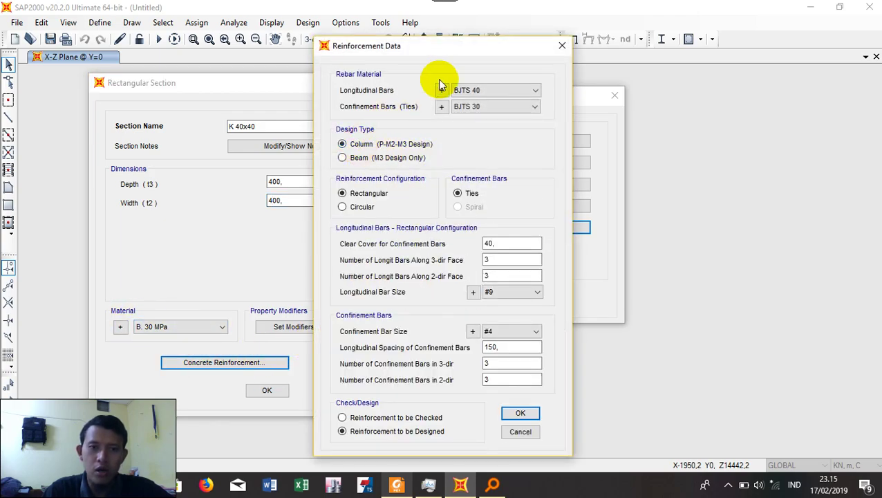
{"action": "left_click_drag", "start_coordinate": [449, 49], "coordinate": [262, 22]}
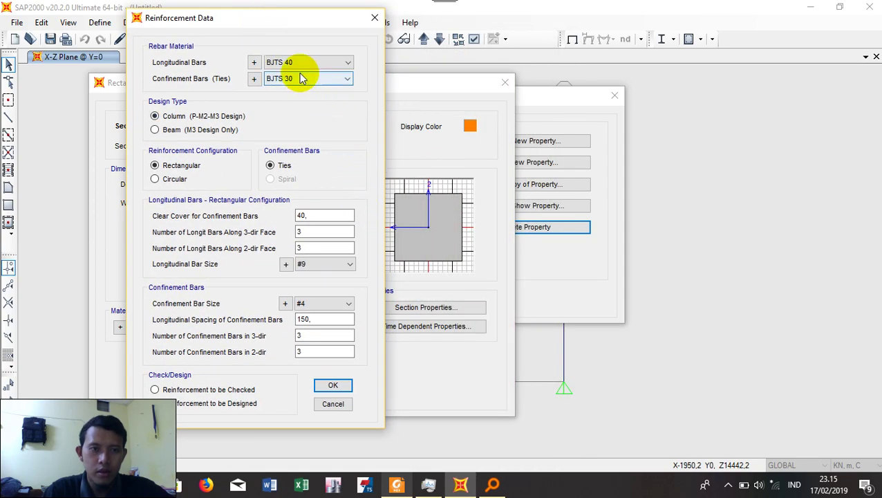
{"action": "left_click", "coordinate": [348, 79]}
{"action": "left_click", "coordinate": [281, 89]}
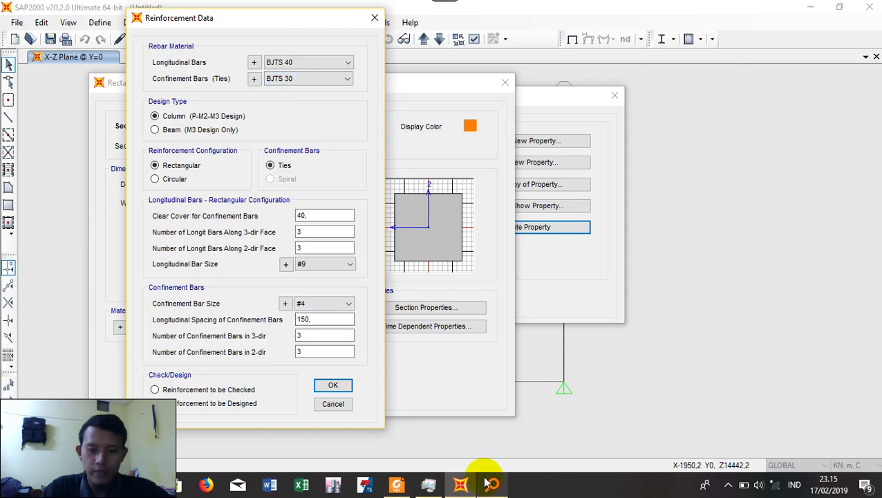
- Scroll the Foxit guide to page 49's Gambar 3.16 column reinforcement figure
{"action": "left_click", "coordinate": [397, 484]}
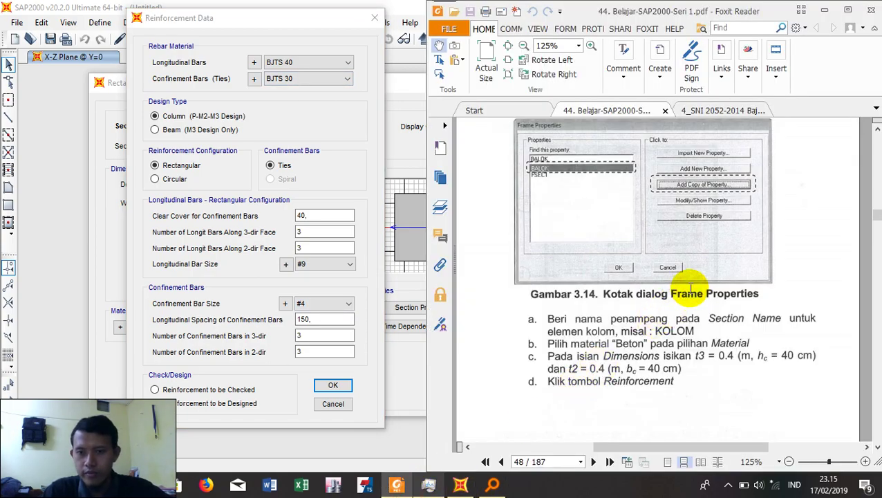
{"action": "scroll", "coordinate": [684, 290], "scroll_direction": "down", "scroll_amount": 2}
{"action": "scroll", "coordinate": [691, 280], "scroll_direction": "down", "scroll_amount": 2}
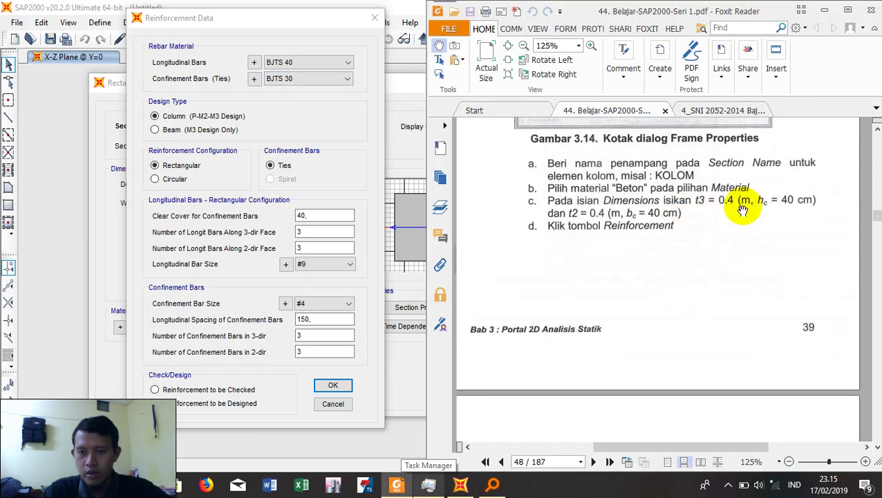
{"action": "scroll", "coordinate": [607, 250], "scroll_direction": "down", "scroll_amount": 1}
{"action": "scroll", "coordinate": [602, 249], "scroll_direction": "down", "scroll_amount": 2}
{"action": "scroll", "coordinate": [602, 250], "scroll_direction": "down", "scroll_amount": 1}
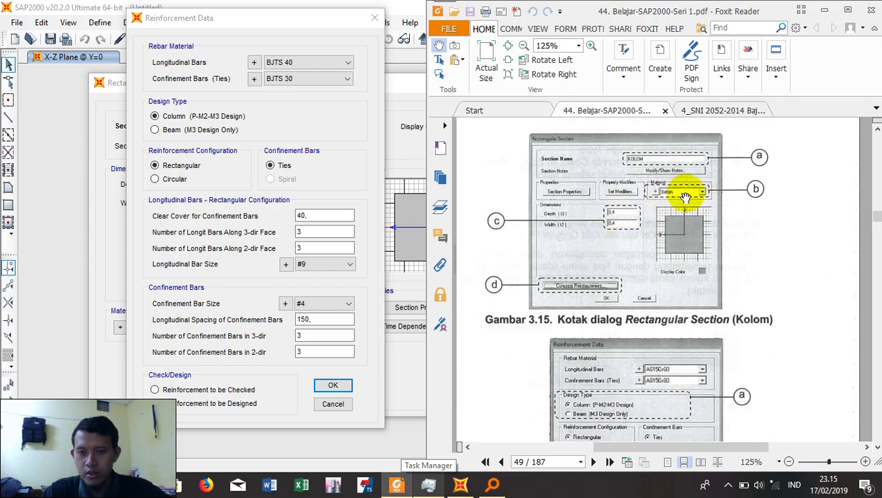
{"action": "scroll", "coordinate": [608, 291], "scroll_direction": "down", "scroll_amount": 2}
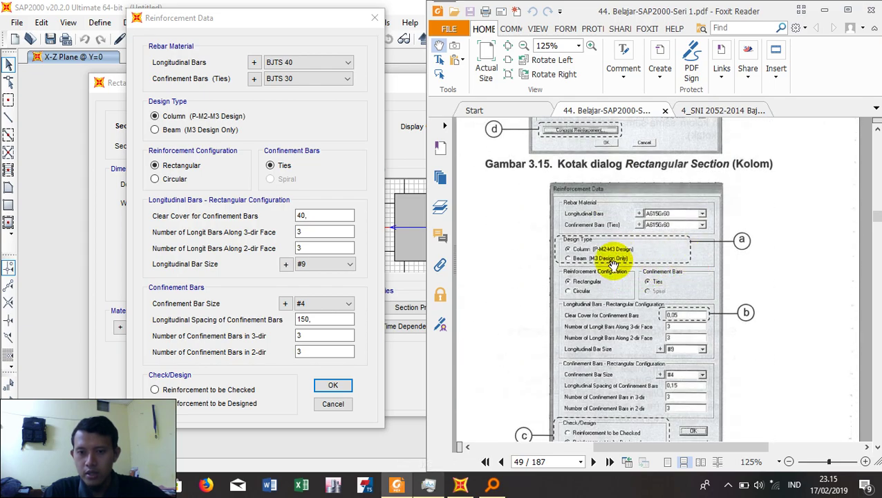
{"action": "scroll", "coordinate": [612, 265], "scroll_direction": "down", "scroll_amount": 1}
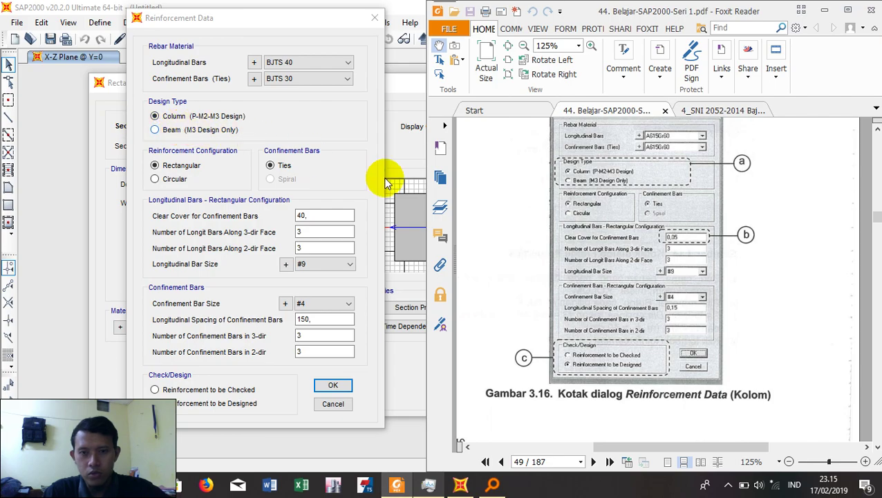
- Set K 40x40's clear cover to 50 with 150 tie spacing and save the column section
{"action": "left_click", "coordinate": [314, 216]}
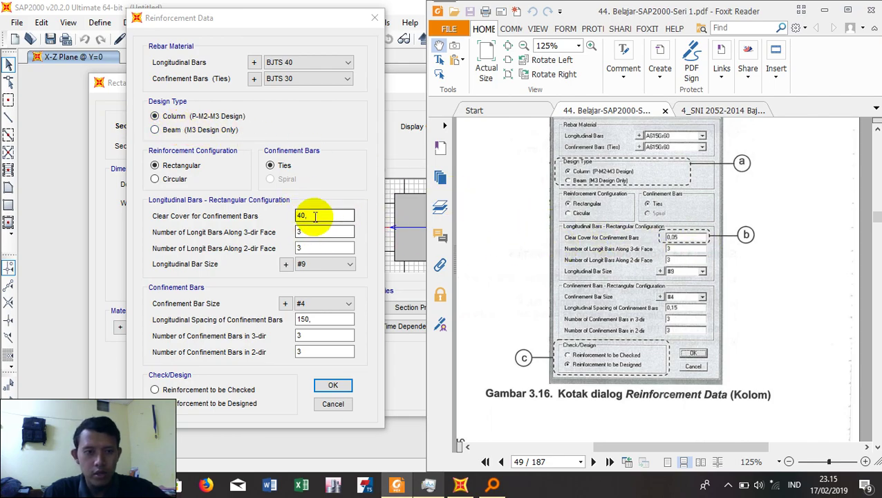
{"action": "left_click_drag", "start_coordinate": [315, 216], "coordinate": [257, 218]}
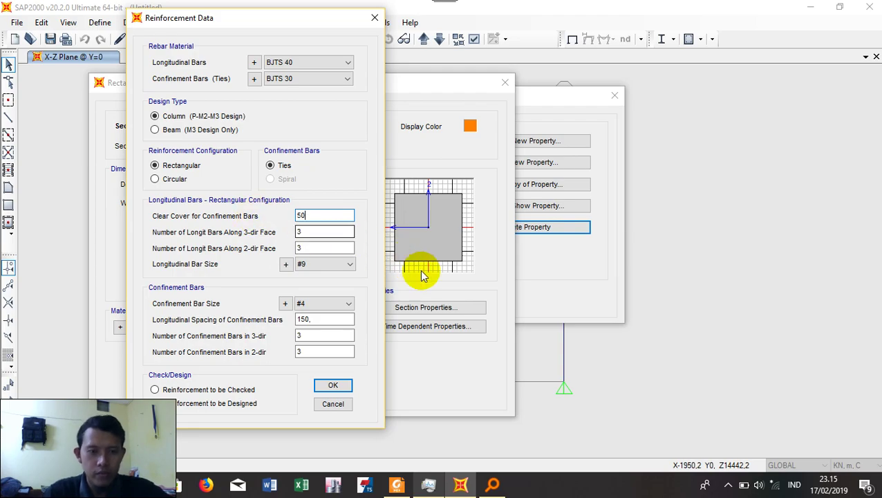
{"action": "left_click", "coordinate": [461, 482]}
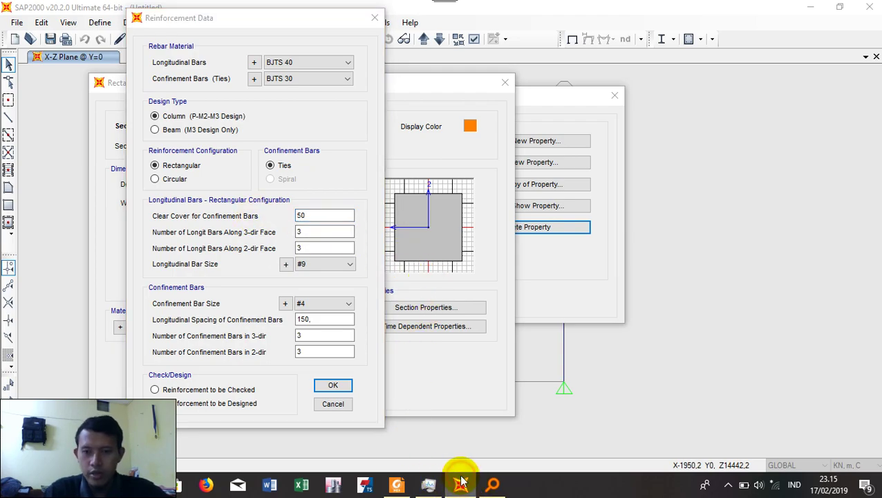
{"action": "left_click", "coordinate": [398, 484]}
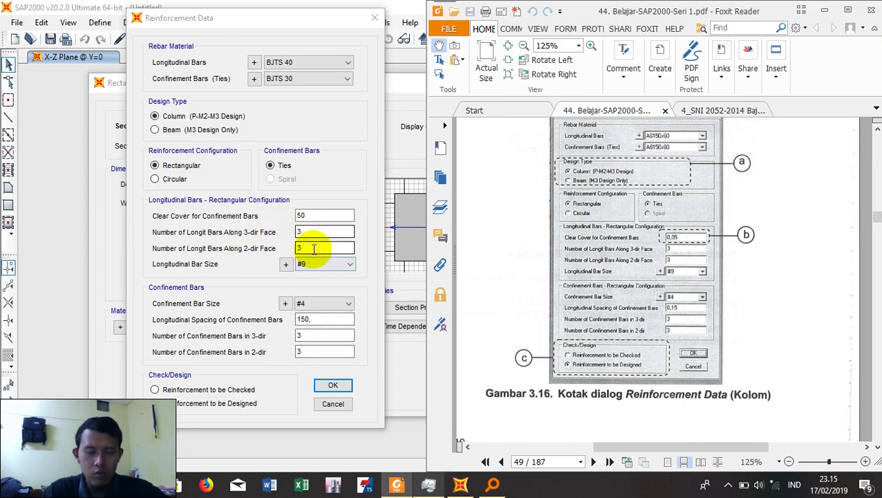
{"action": "key", "text": "Tab"}
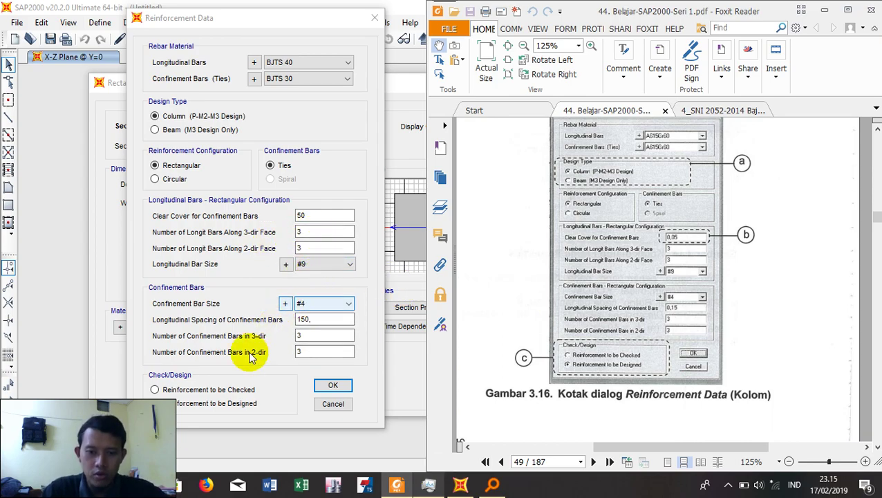
{"action": "key", "text": "Tab"}
{"action": "key", "text": "Tab"}
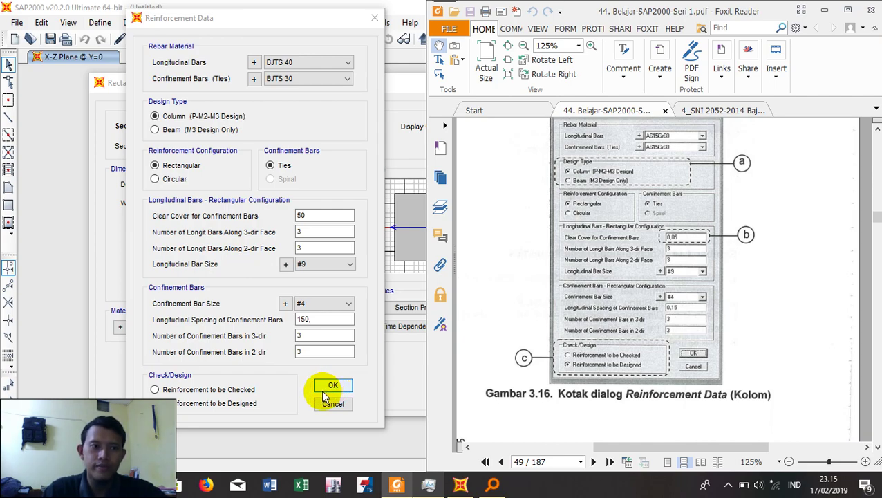
{"action": "left_click", "coordinate": [326, 387]}
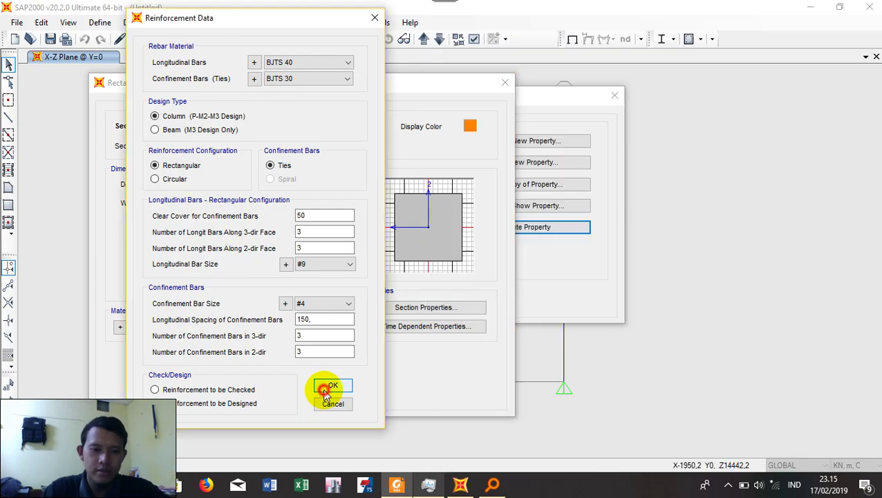
{"action": "left_click", "coordinate": [265, 392]}
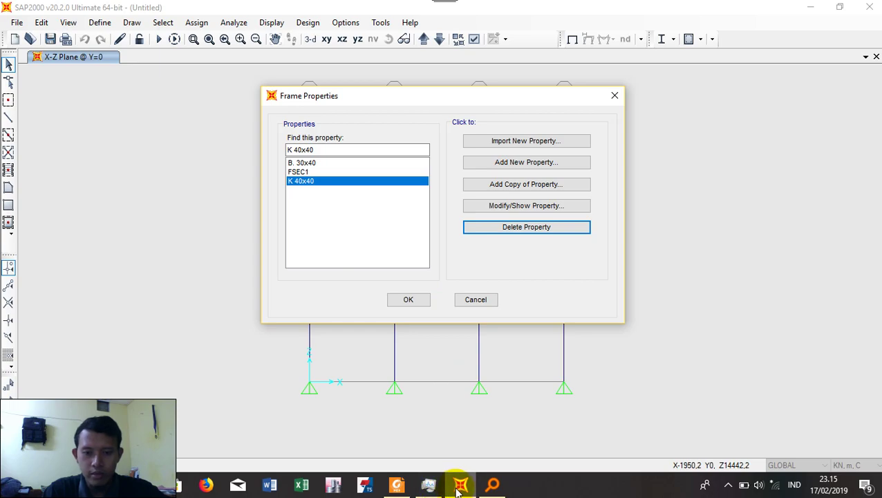
- Check the next tutorial step in the PDF, then close SAP2000's Frame Properties list
{"action": "left_click", "coordinate": [397, 484]}
{"action": "scroll", "coordinate": [616, 355], "scroll_direction": "down", "scroll_amount": 3}
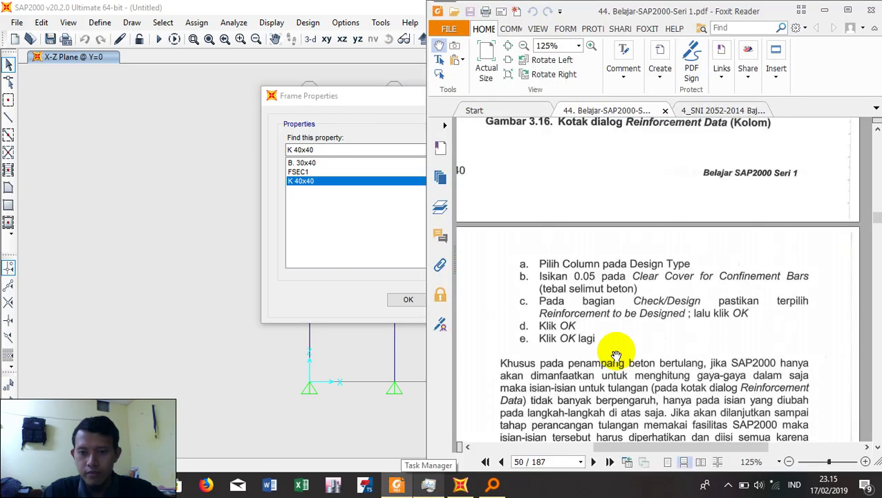
{"action": "scroll", "coordinate": [616, 355], "scroll_direction": "down", "scroll_amount": 2}
{"action": "scroll", "coordinate": [616, 355], "scroll_direction": "down", "scroll_amount": 3}
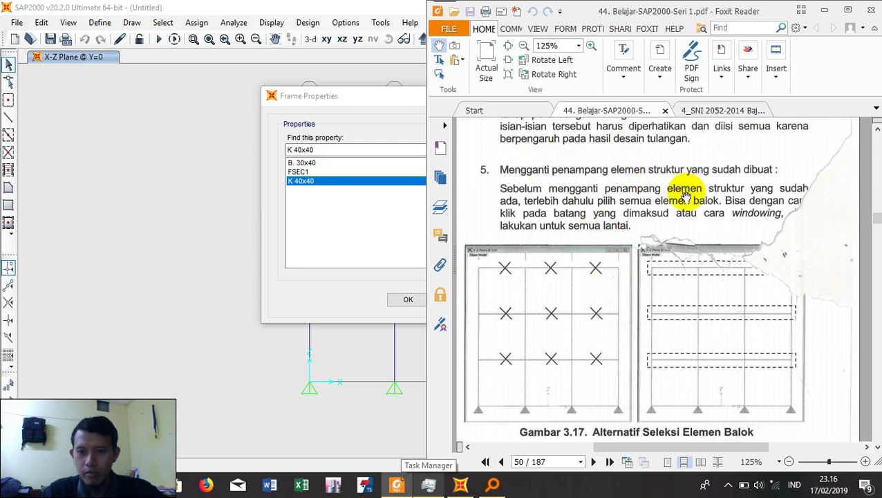
{"action": "scroll", "coordinate": [684, 194], "scroll_direction": "down", "scroll_amount": 3}
{"action": "left_click", "coordinate": [344, 221]}
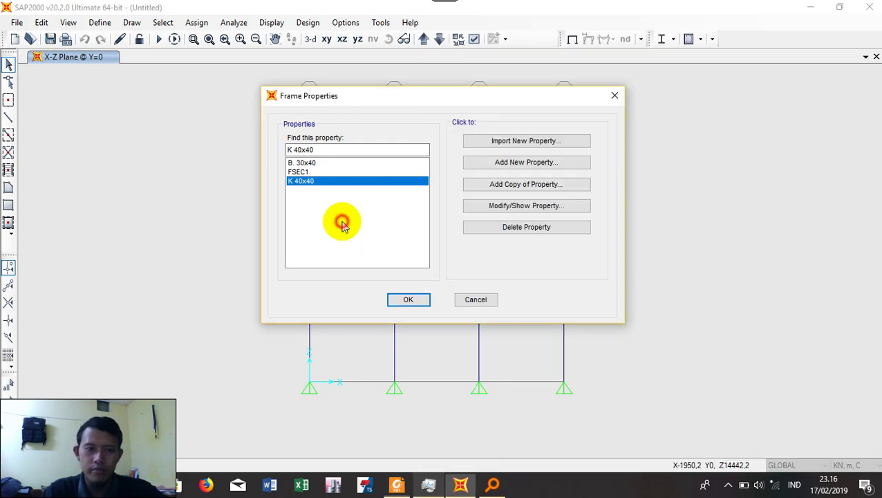
{"action": "left_click", "coordinate": [410, 302]}
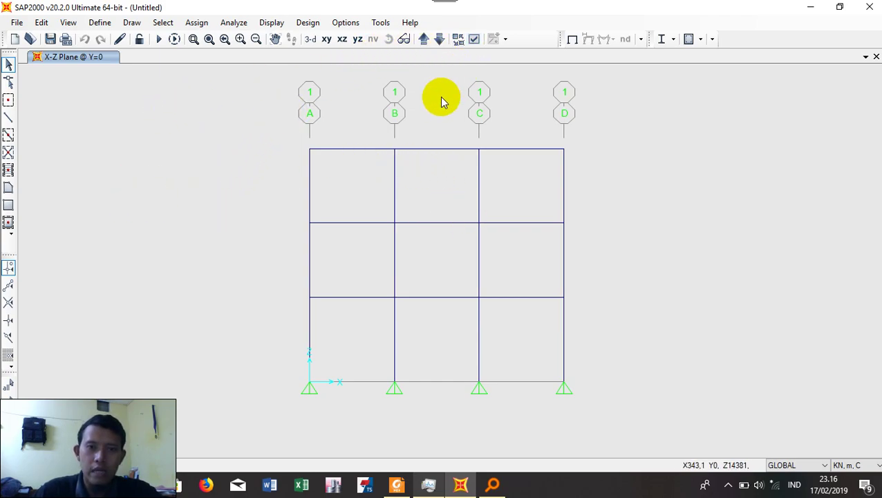
{"action": "left_click", "coordinate": [435, 145]}
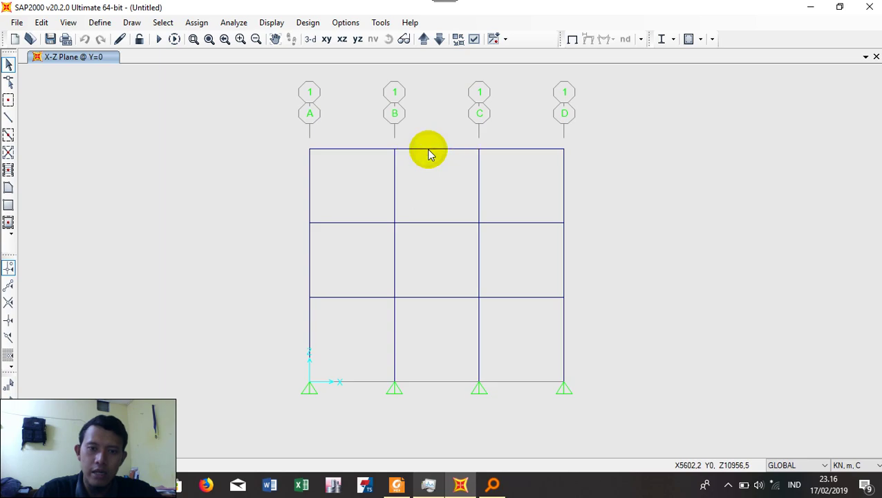
{"action": "right_click", "coordinate": [428, 150]}
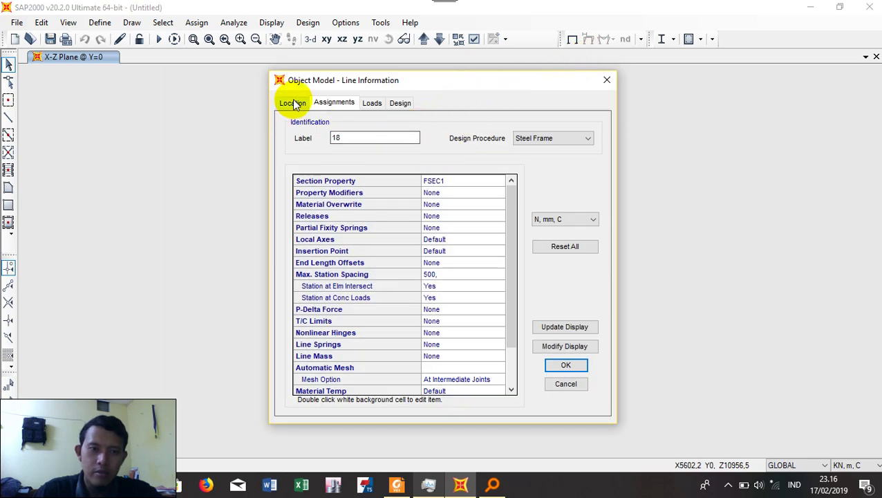
{"action": "left_click", "coordinate": [430, 183]}
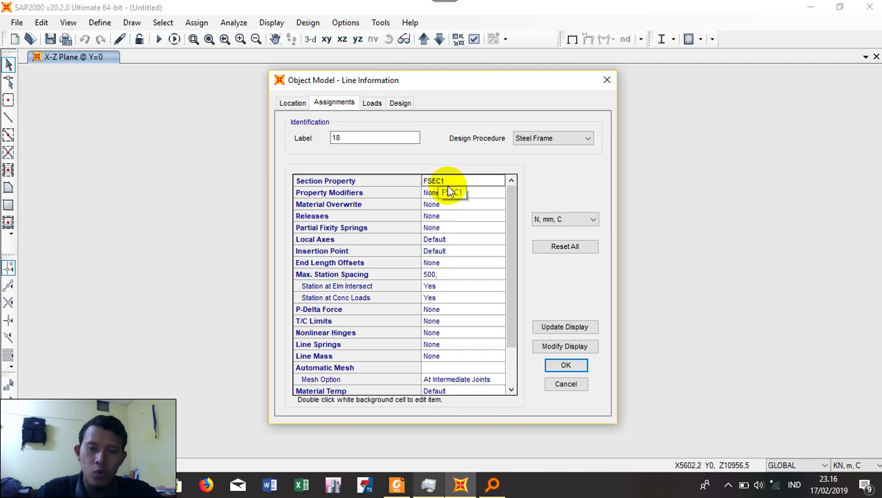
{"action": "left_click", "coordinate": [606, 82]}
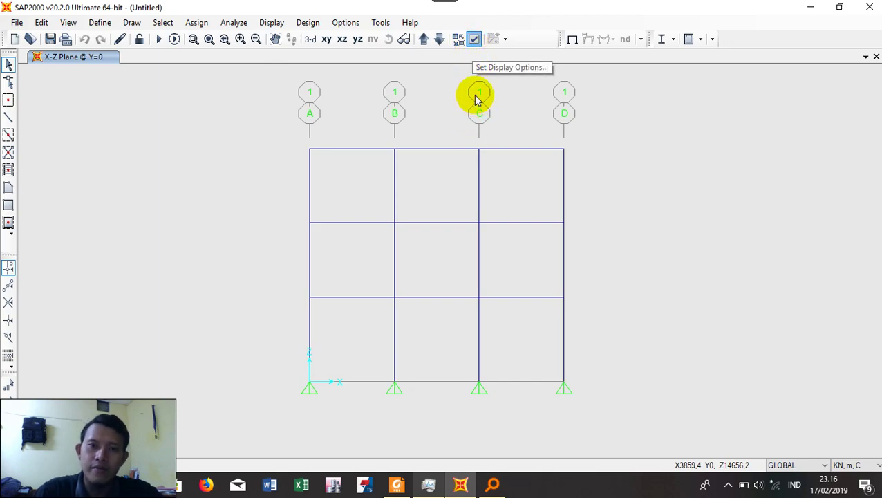
- Turn on Frames > Sections labels in display options, showing FSEC1 on every member
{"action": "left_click", "coordinate": [473, 40]}
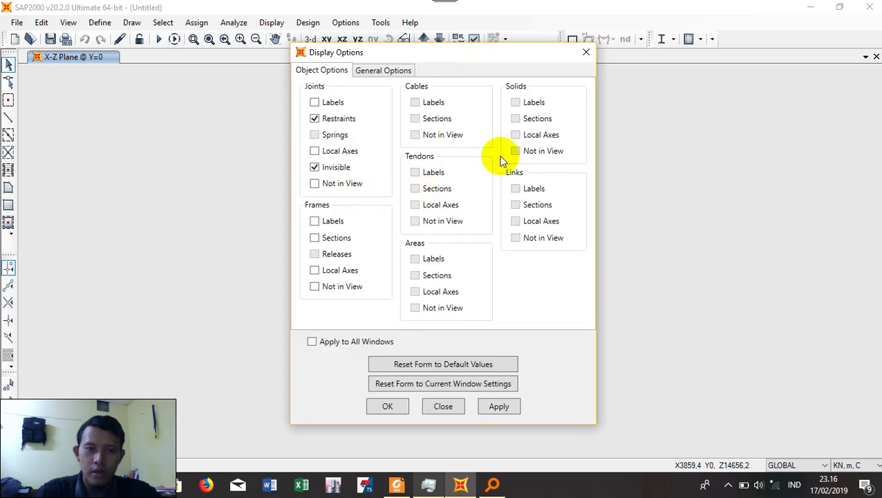
{"action": "left_click", "coordinate": [365, 70]}
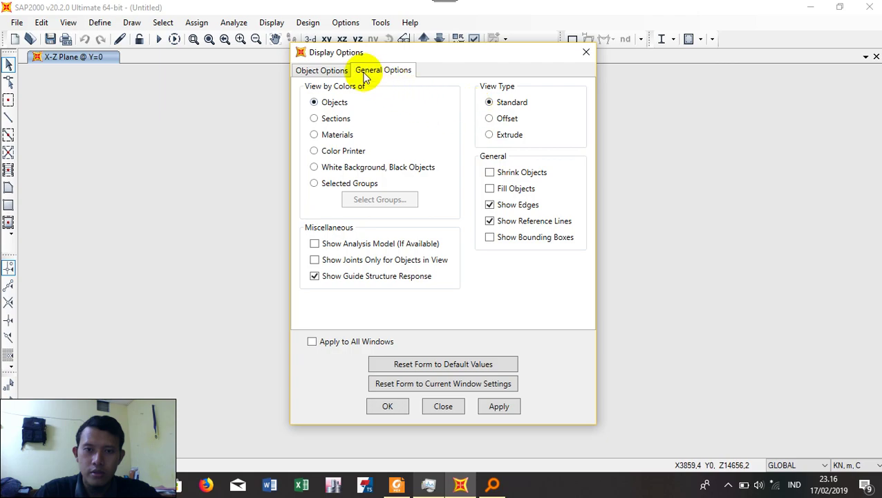
{"action": "left_click", "coordinate": [315, 71]}
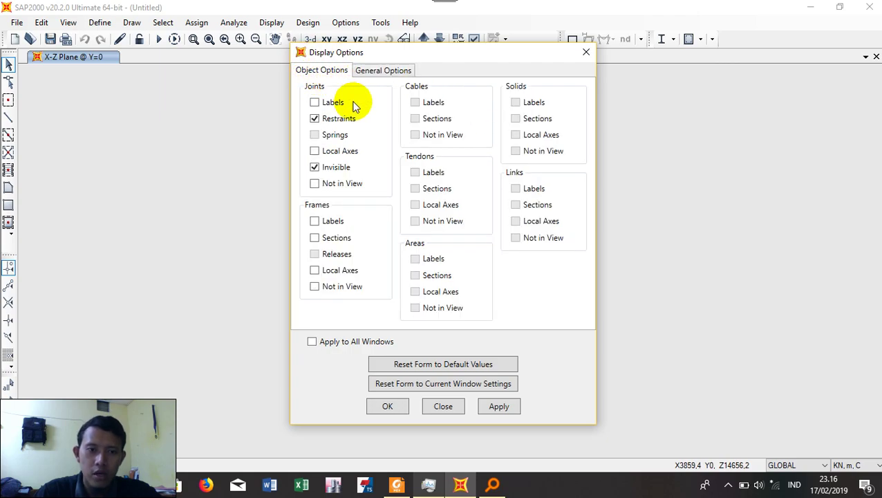
{"action": "left_click", "coordinate": [315, 239]}
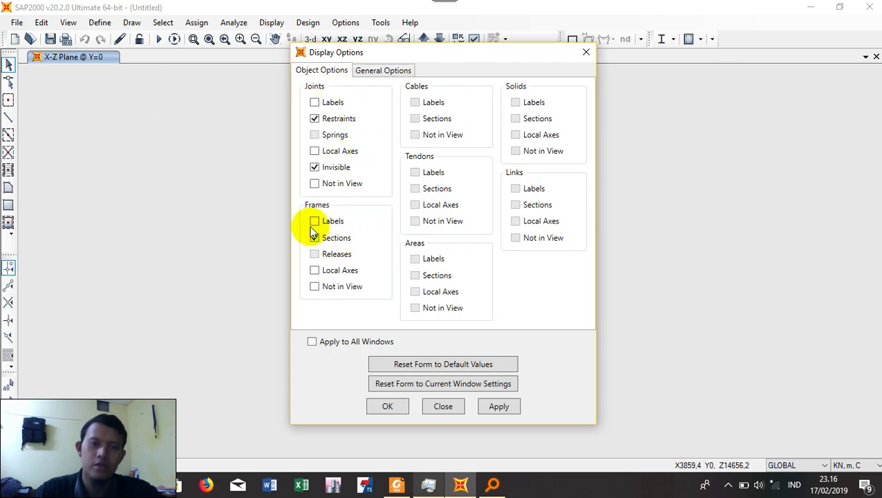
{"action": "left_click", "coordinate": [500, 405]}
{"action": "left_click_drag", "start_coordinate": [482, 53], "coordinate": [710, 44]}
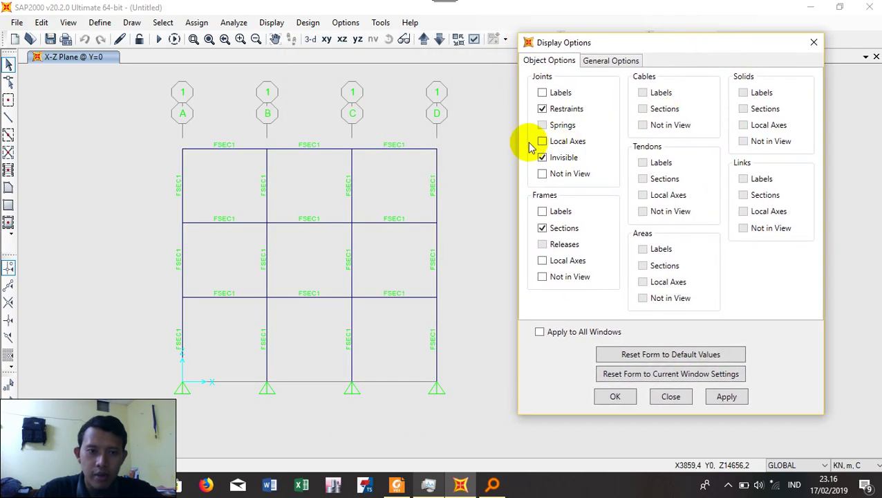
{"action": "left_click", "coordinate": [615, 396]}
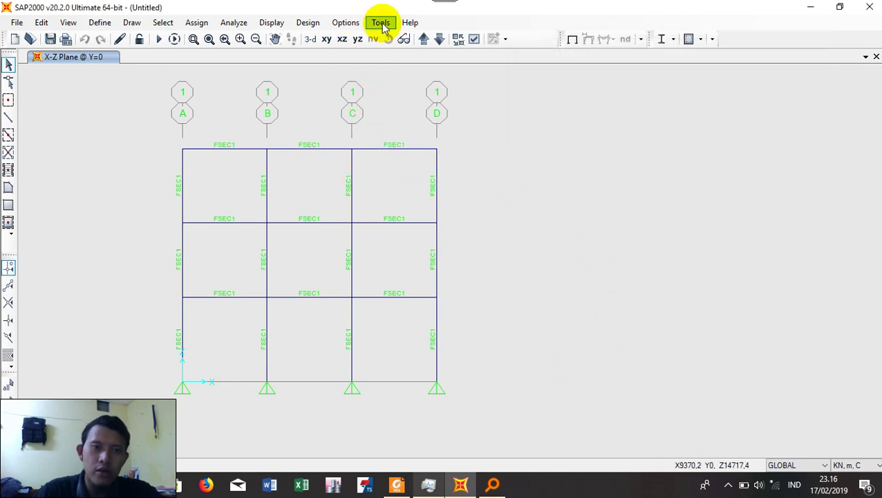
- Change the display Text colour to cyan via Options > Colors > Display
{"action": "left_click", "coordinate": [349, 22]}
{"action": "mouse_move", "coordinate": [363, 54]}
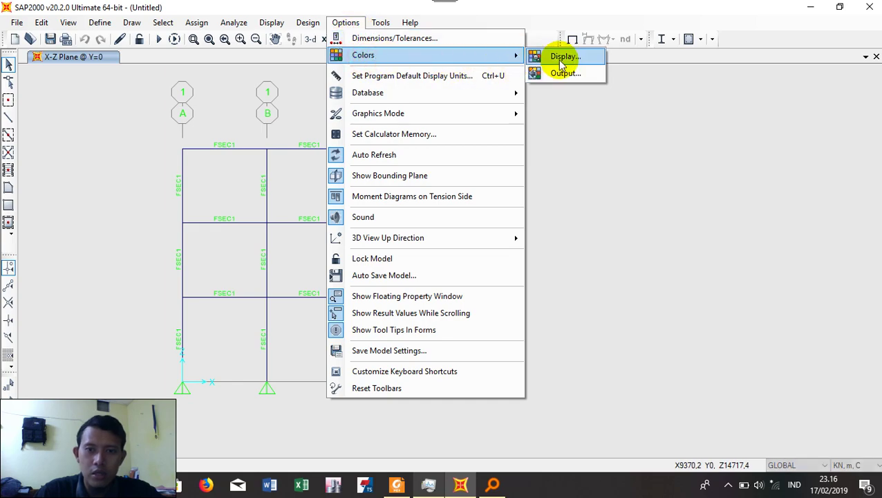
{"action": "left_click", "coordinate": [562, 61]}
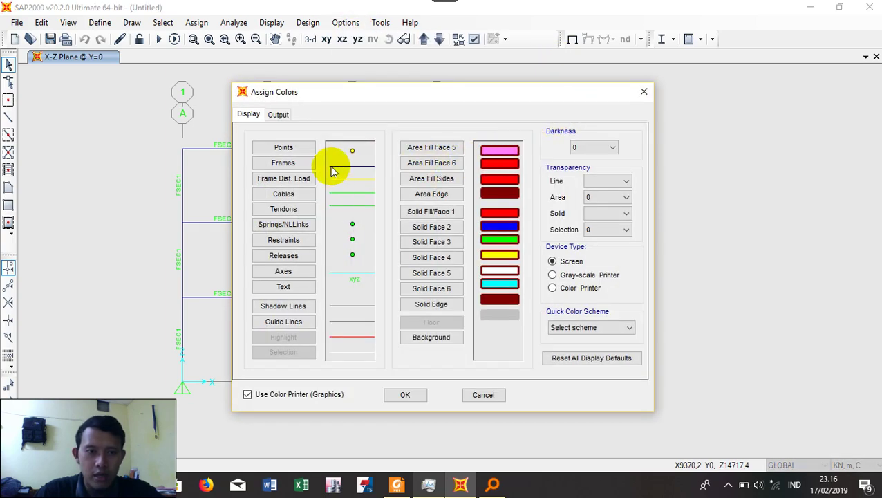
{"action": "left_click", "coordinate": [299, 286]}
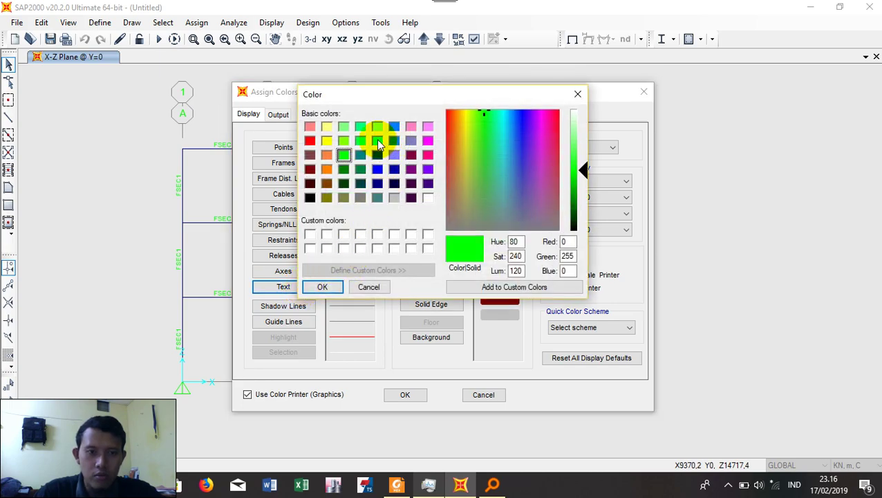
{"action": "left_click", "coordinate": [378, 143]}
{"action": "left_click", "coordinate": [325, 287]}
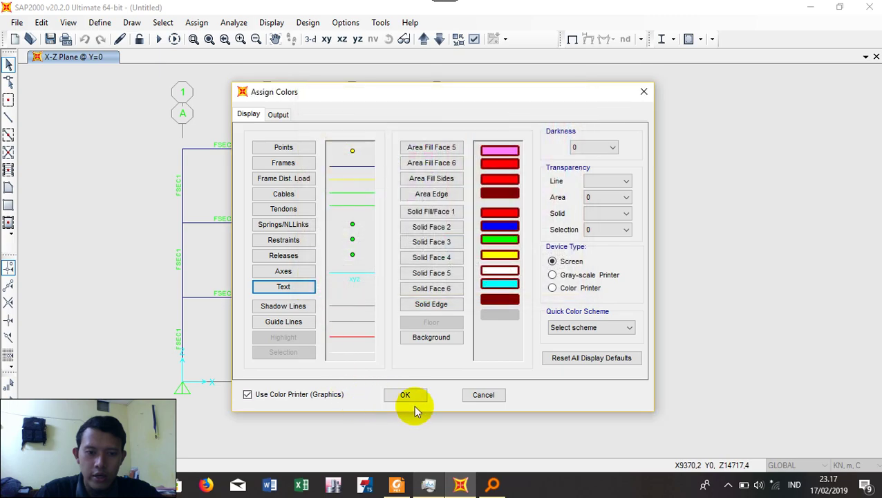
{"action": "left_click", "coordinate": [413, 396]}
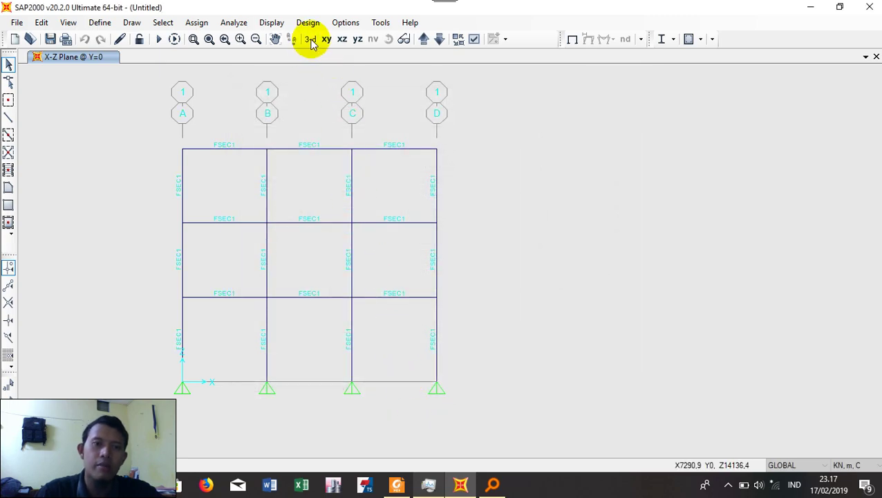
- Change the display Text colour again, this time to black
{"action": "left_click", "coordinate": [345, 23]}
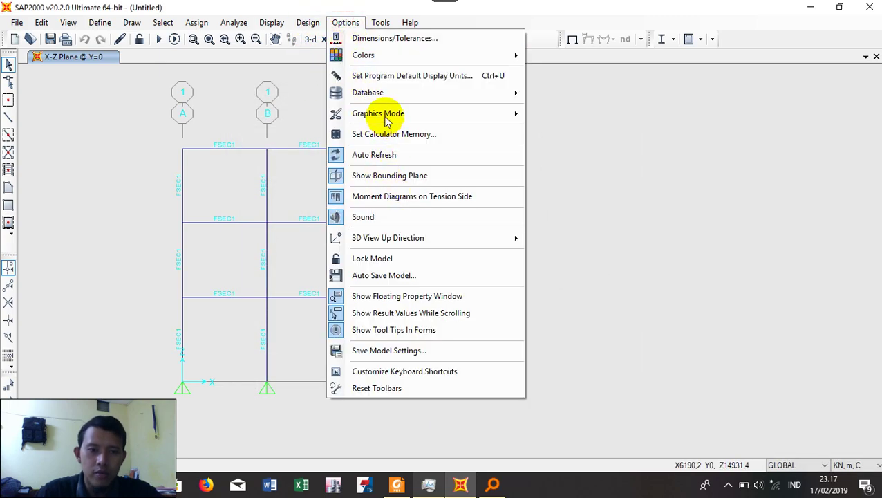
{"action": "left_click", "coordinate": [553, 58]}
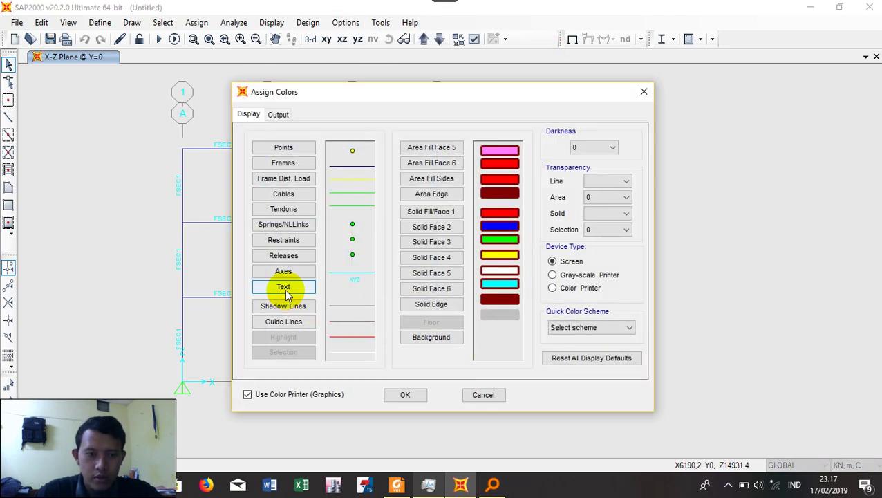
{"action": "left_click", "coordinate": [284, 289]}
{"action": "left_click", "coordinate": [309, 197]}
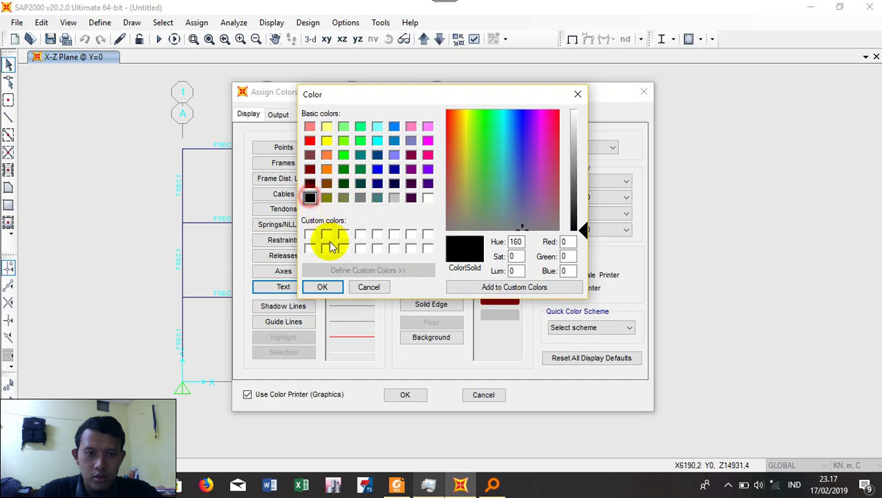
{"action": "left_click", "coordinate": [321, 286]}
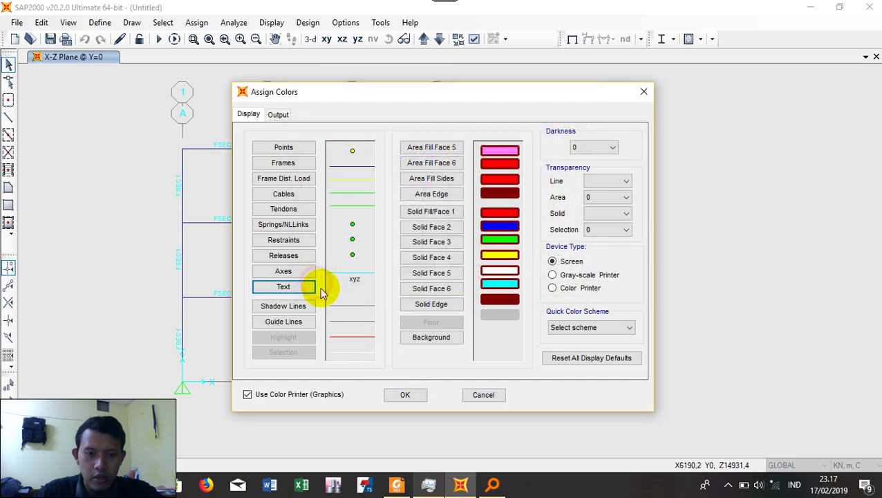
{"action": "left_click", "coordinate": [407, 397]}
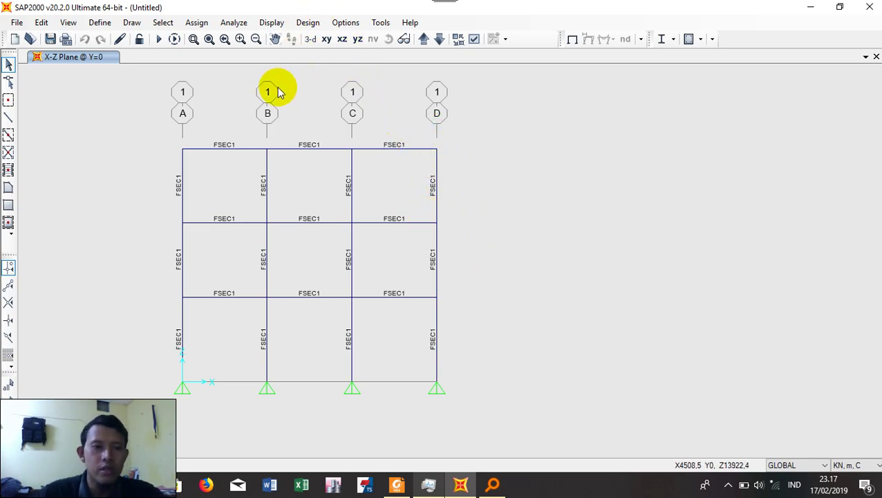
- Window-select the beams of bays A–B, B–C and C–D on all three levels
{"action": "middle_click_drag", "start_coordinate": [350, 117], "coordinate": [387, 112]}
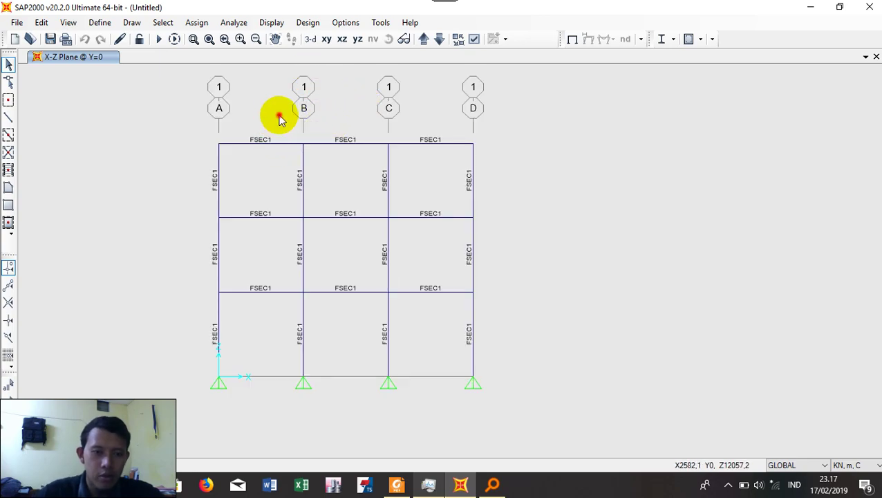
{"action": "left_click_drag", "start_coordinate": [279, 115], "coordinate": [249, 97]}
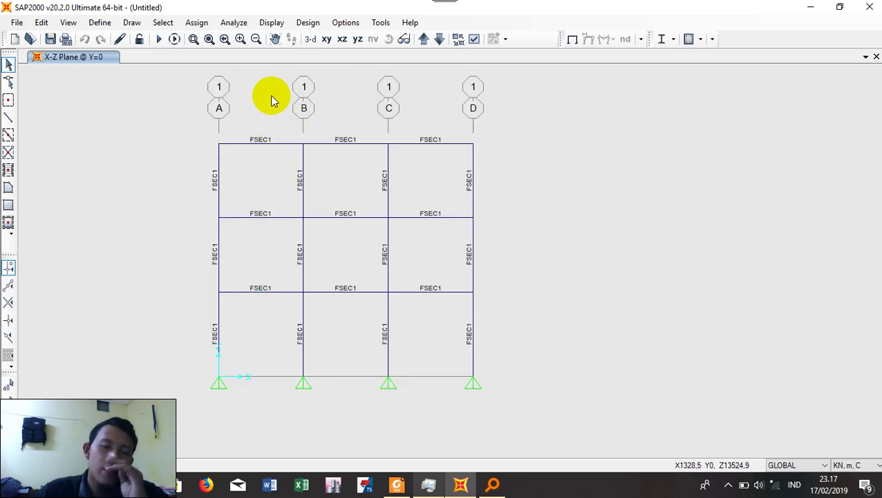
{"action": "left_click", "coordinate": [288, 83]}
{"action": "left_click_drag", "start_coordinate": [275, 106], "coordinate": [240, 354]}
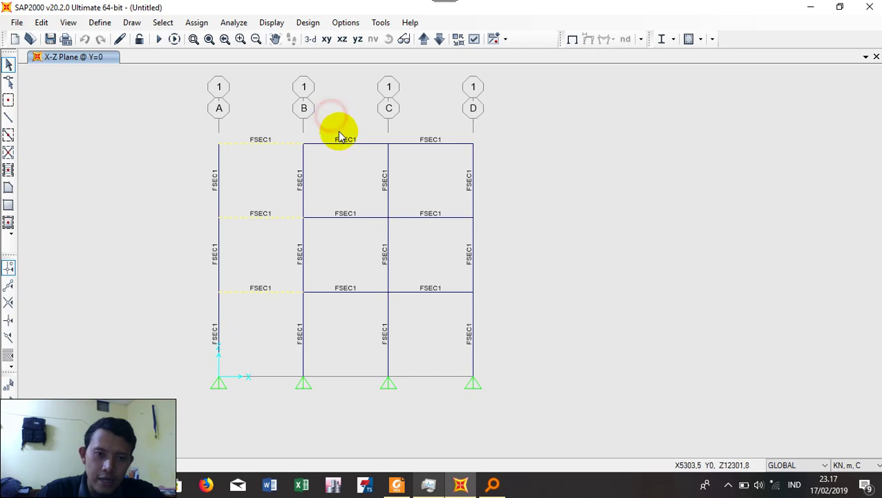
{"action": "left_click_drag", "start_coordinate": [332, 115], "coordinate": [374, 329]}
{"action": "mouse_move", "coordinate": [344, 126]}
{"action": "left_mouse_down"}
{"action": "mouse_move", "coordinate": [401, 316]}
{"action": "mouse_move", "coordinate": [418, 339]}
{"action": "left_mouse_up"}
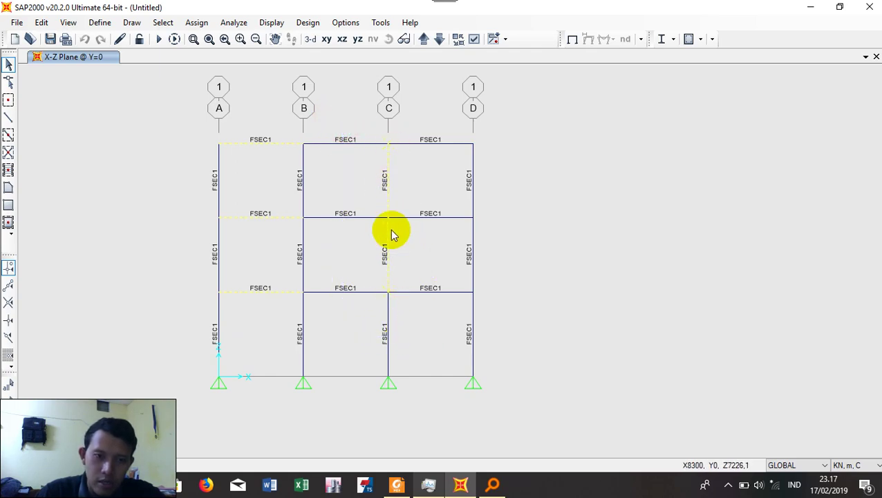
{"action": "left_click", "coordinate": [406, 225]}
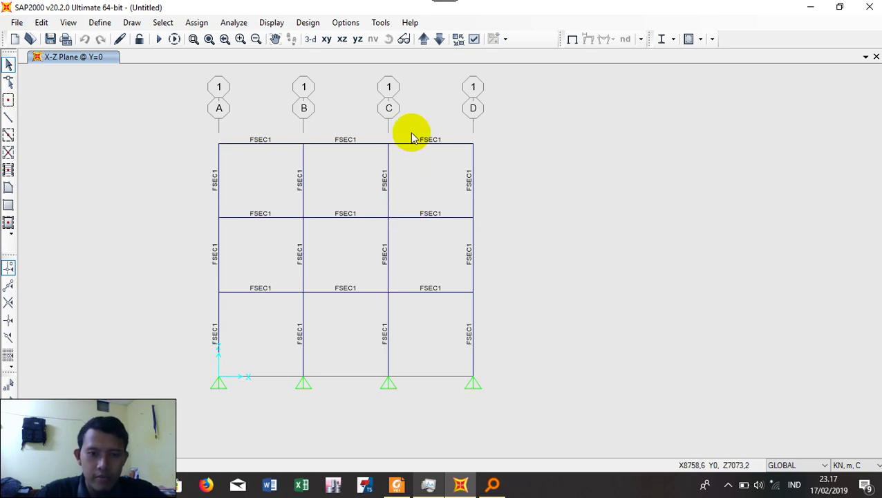
{"action": "left_click_drag", "start_coordinate": [449, 102], "coordinate": [450, 131]}
{"action": "left_click_drag", "start_coordinate": [434, 261], "coordinate": [423, 321]}
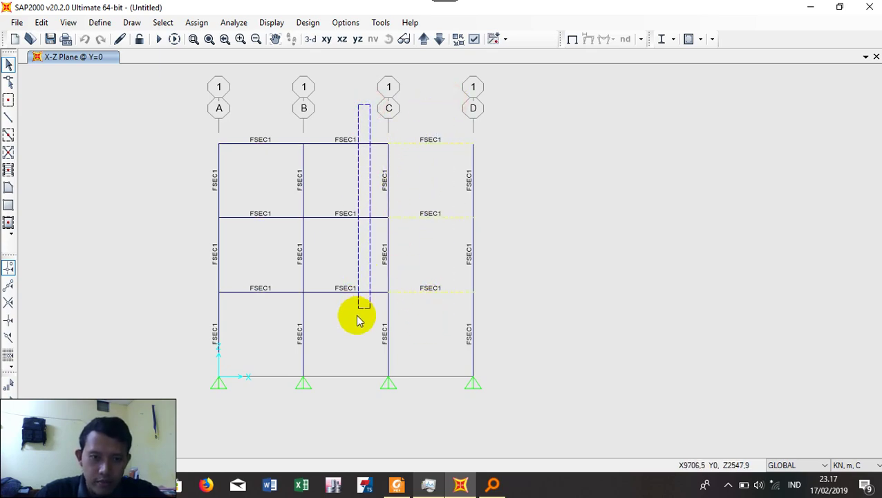
{"action": "left_click_drag", "start_coordinate": [367, 104], "coordinate": [354, 316]}
{"action": "left_click_drag", "start_coordinate": [280, 130], "coordinate": [261, 335]}
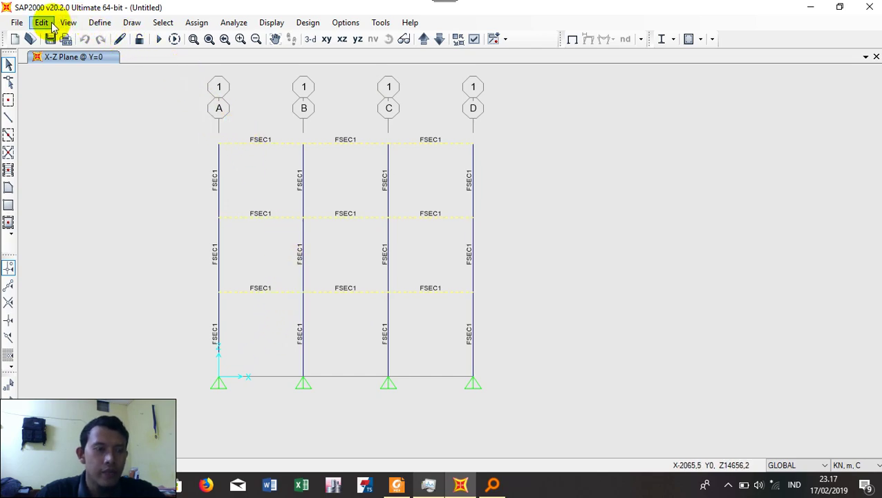
- Assign the B. 30x40 frame section to the selected beams
{"action": "left_click", "coordinate": [196, 22]}
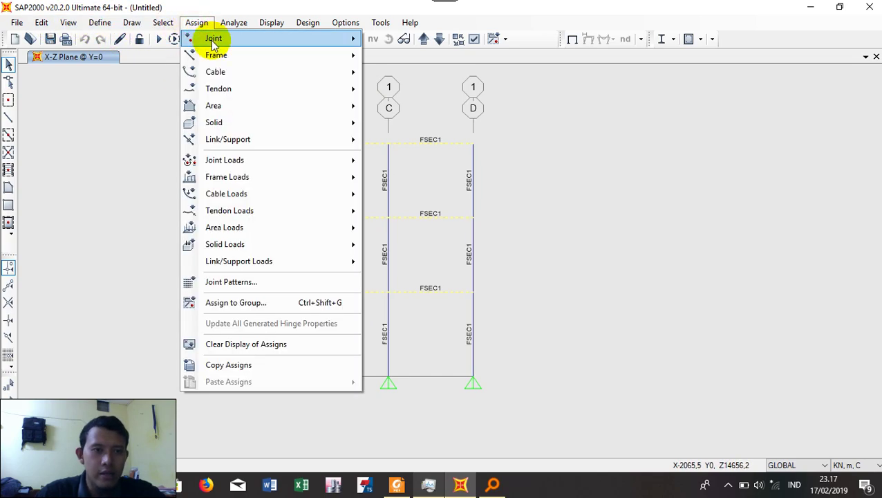
{"action": "mouse_move", "coordinate": [216, 55]}
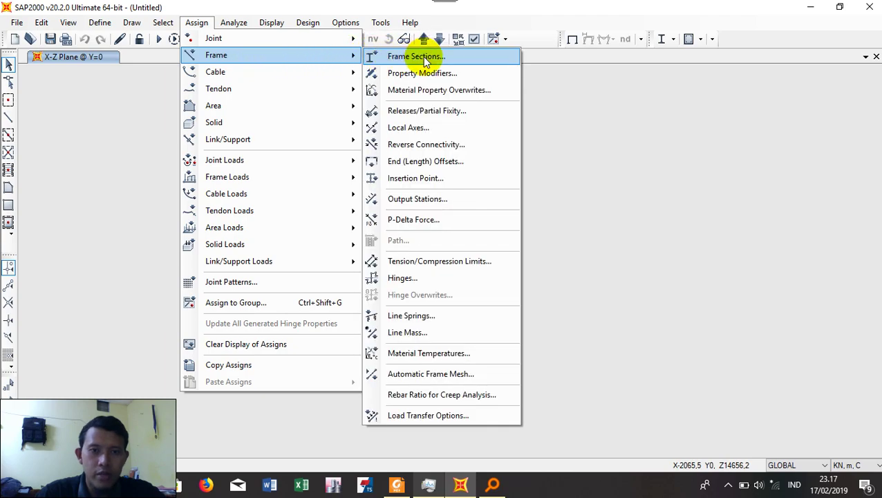
{"action": "left_click", "coordinate": [126, 134]}
{"action": "left_click", "coordinate": [196, 22]}
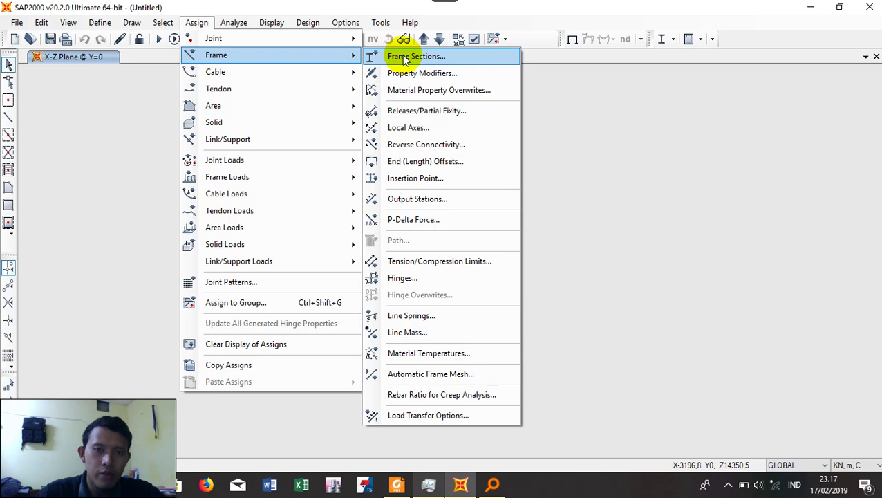
{"action": "left_click", "coordinate": [403, 58]}
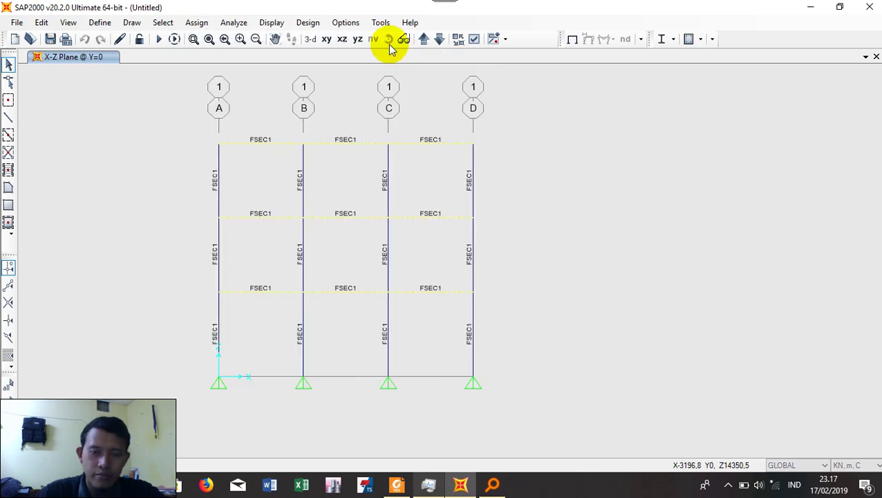
{"action": "left_click_drag", "start_coordinate": [419, 104], "coordinate": [626, 108]}
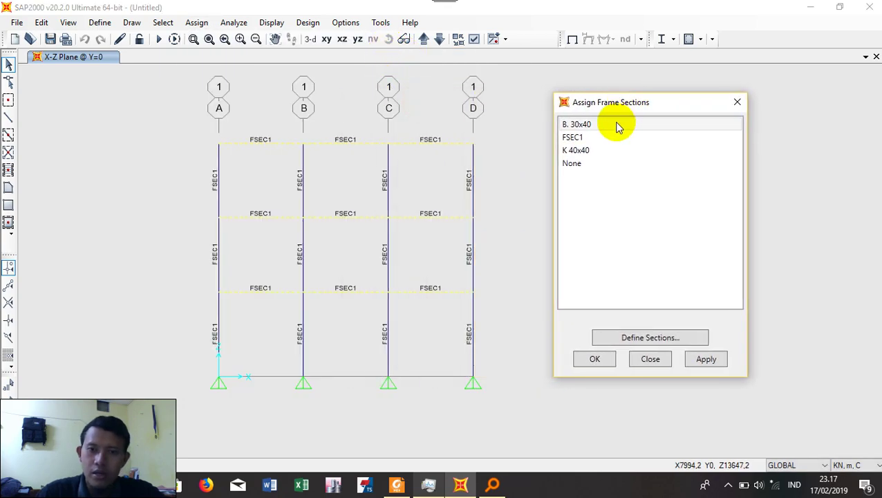
{"action": "left_click", "coordinate": [591, 124]}
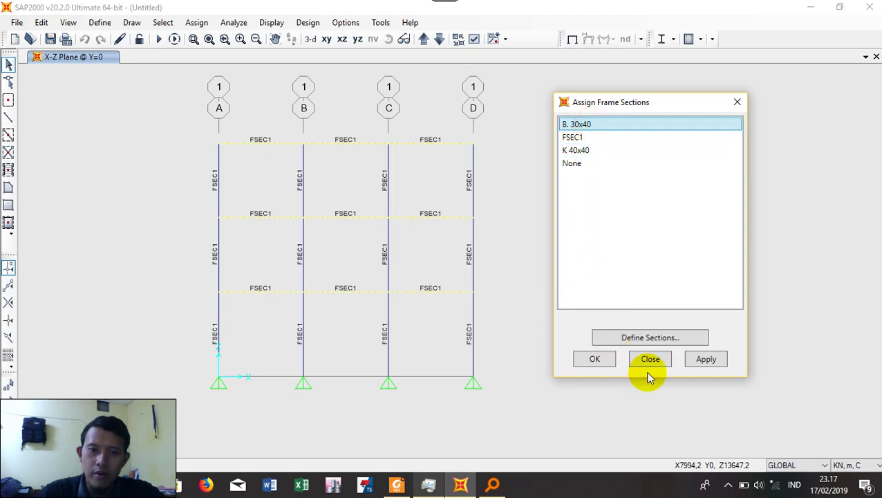
{"action": "left_click", "coordinate": [707, 360]}
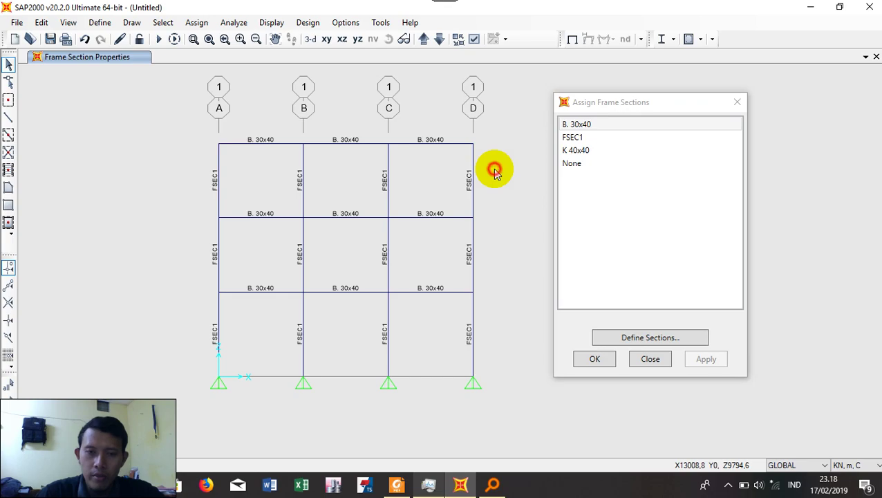
- Select all columns on grid lines A–D and assign them the K 40x40 section
{"action": "left_click_drag", "start_coordinate": [449, 107], "coordinate": [498, 419]}
{"action": "mouse_move", "coordinate": [358, 111]}
{"action": "left_mouse_down"}
{"action": "mouse_move", "coordinate": [358, 152]}
{"action": "mouse_move", "coordinate": [358, 121]}
{"action": "mouse_move", "coordinate": [427, 430]}
{"action": "left_mouse_up"}
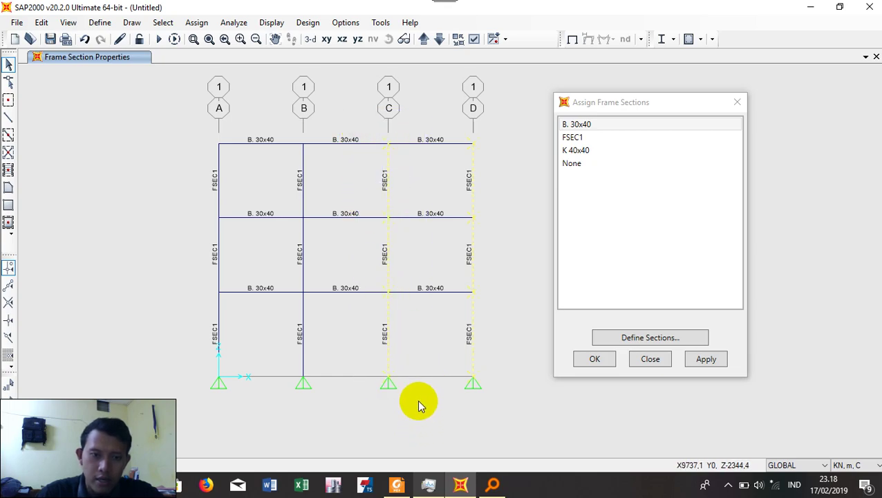
{"action": "left_click_drag", "start_coordinate": [337, 165], "coordinate": [137, 179]}
{"action": "left_click_drag", "start_coordinate": [330, 247], "coordinate": [197, 250]}
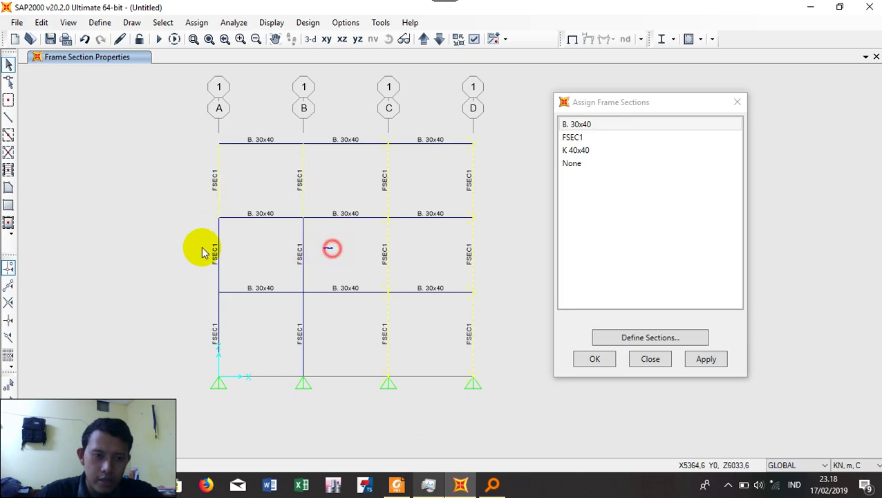
{"action": "left_click_drag", "start_coordinate": [339, 328], "coordinate": [186, 344]}
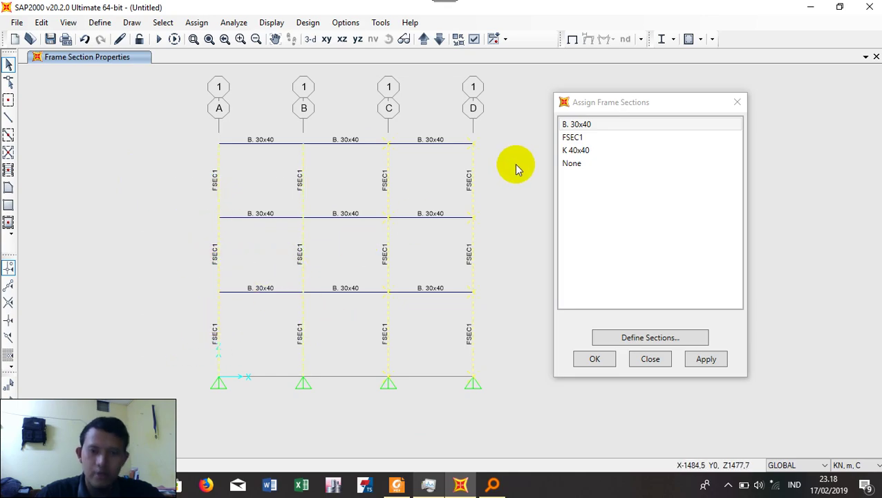
{"action": "left_click", "coordinate": [582, 150]}
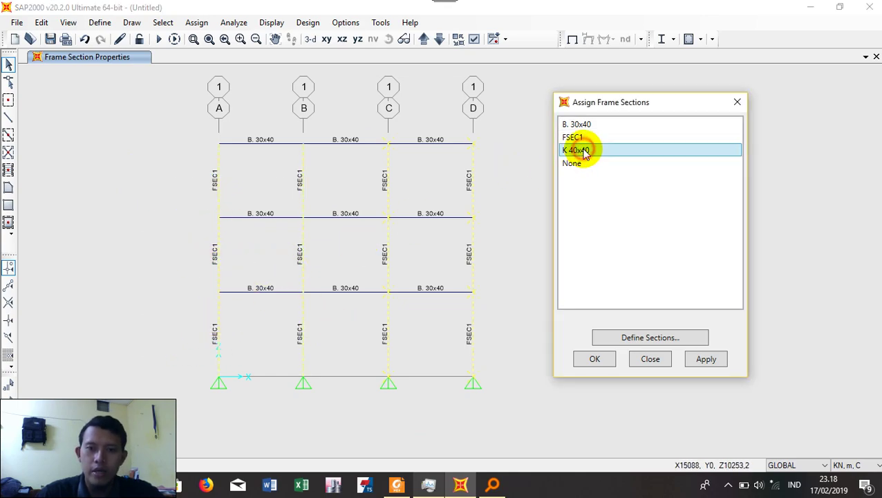
{"action": "left_click", "coordinate": [706, 358]}
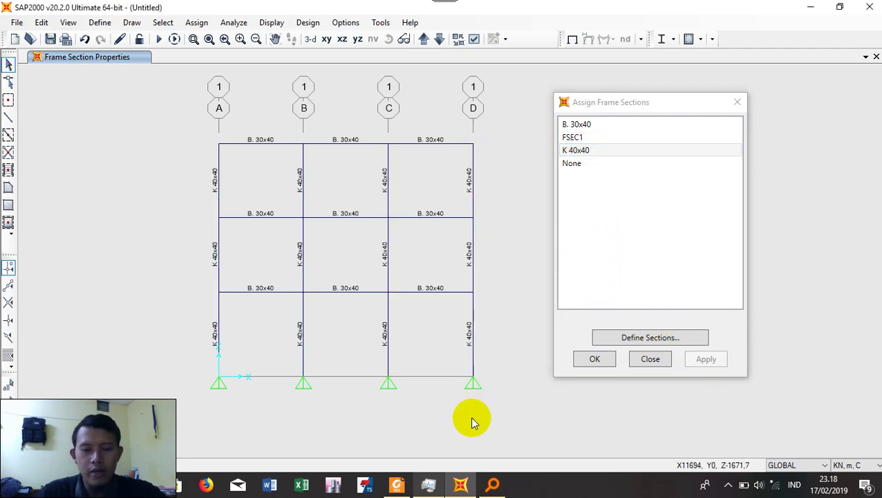
{"action": "left_click", "coordinate": [737, 102]}
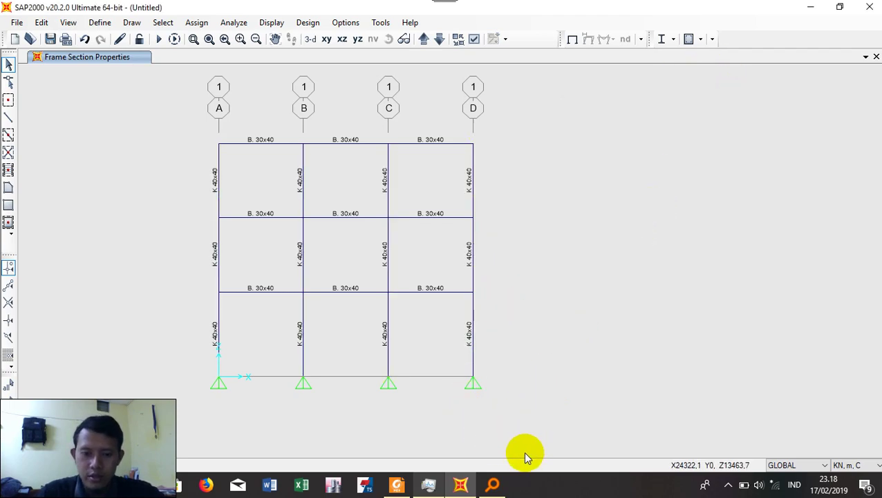
- Bring the tutorial PDF forward in Foxit Reader and scroll down to Figure 3.20
{"action": "left_click", "coordinate": [396, 484]}
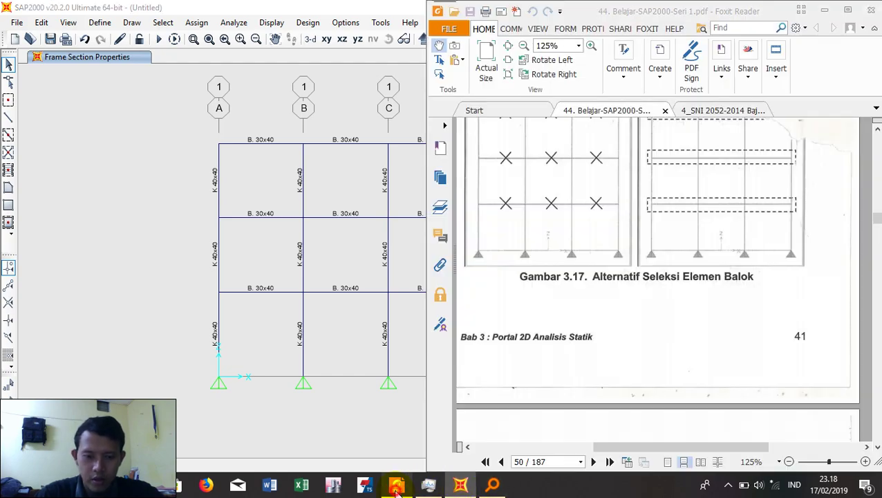
{"action": "left_click", "coordinate": [694, 316]}
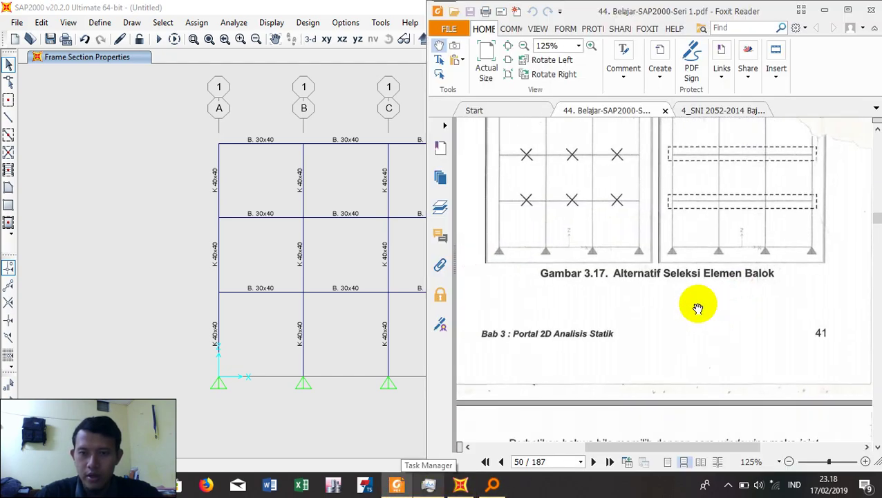
{"action": "scroll", "coordinate": [695, 308], "scroll_direction": "up", "scroll_amount": 2}
{"action": "scroll", "coordinate": [695, 308], "scroll_direction": "up", "scroll_amount": 2}
{"action": "scroll", "coordinate": [608, 201], "scroll_direction": "down", "scroll_amount": 3}
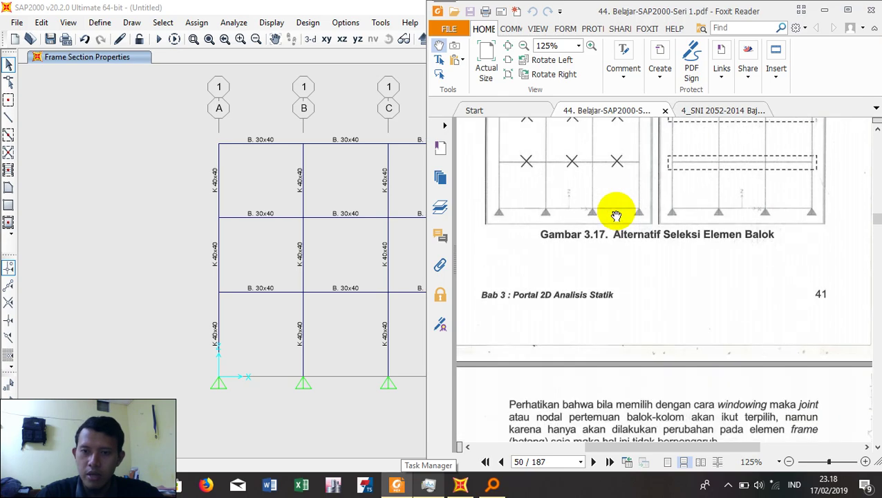
{"action": "scroll", "coordinate": [617, 210], "scroll_direction": "down", "scroll_amount": 5}
{"action": "scroll", "coordinate": [617, 211], "scroll_direction": "down", "scroll_amount": 2}
{"action": "scroll", "coordinate": [618, 211], "scroll_direction": "down", "scroll_amount": 1}
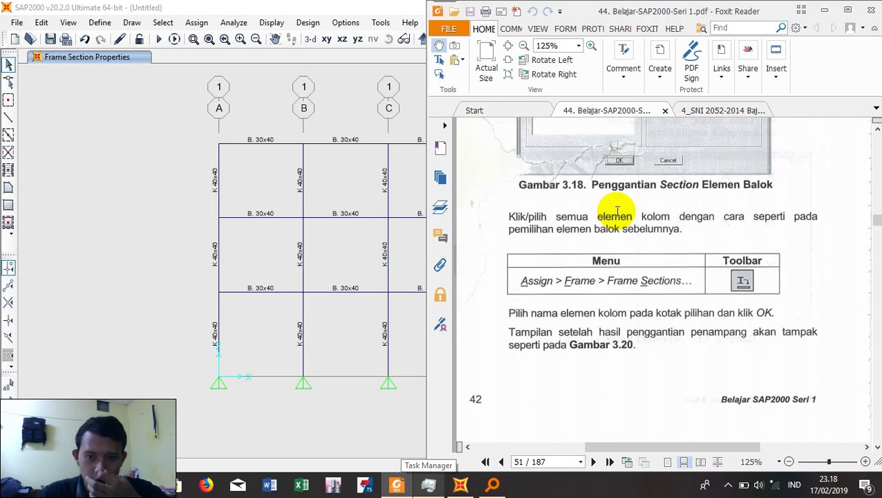
{"action": "scroll", "coordinate": [617, 211], "scroll_direction": "down", "scroll_amount": 3}
{"action": "scroll", "coordinate": [618, 211], "scroll_direction": "down", "scroll_amount": 6}
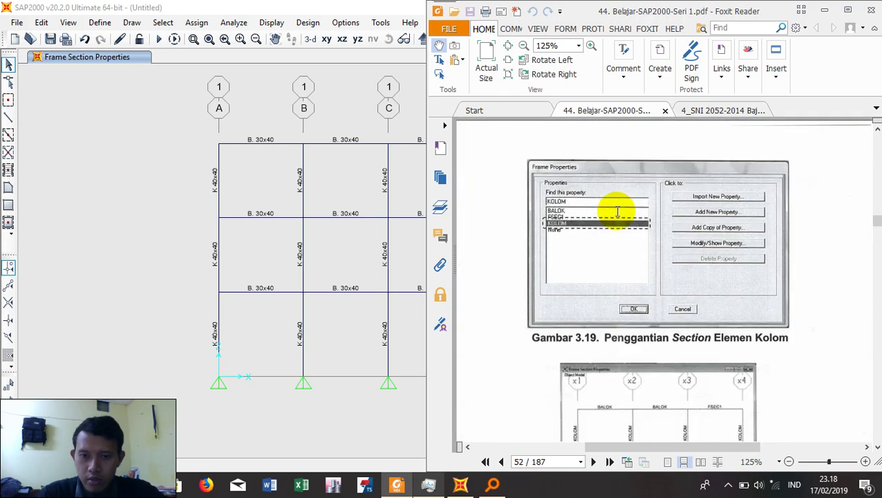
{"action": "scroll", "coordinate": [617, 211], "scroll_direction": "down", "scroll_amount": 5}
{"action": "scroll", "coordinate": [617, 216], "scroll_direction": "down", "scroll_amount": 1}
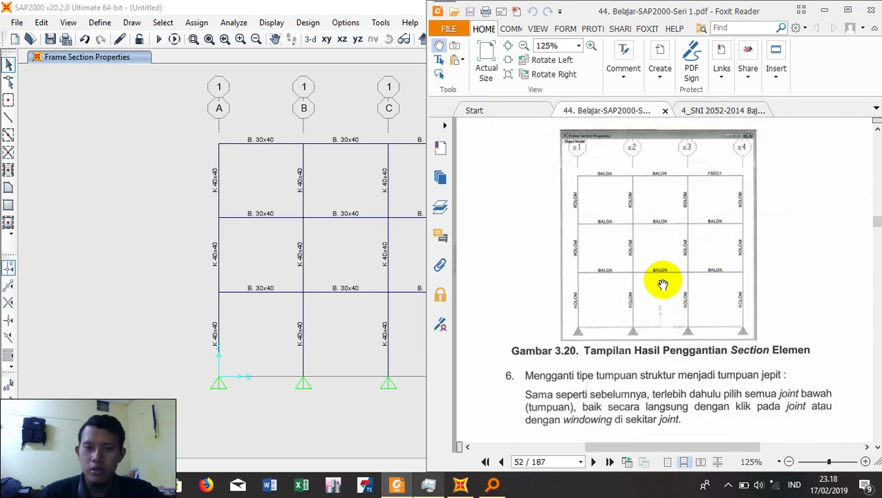
- Glance back at the SAP2000 model, then reopen the tutorial at page 52's step 6 on fixed supports
{"action": "left_click_drag", "start_coordinate": [156, 166], "coordinate": [128, 171]}
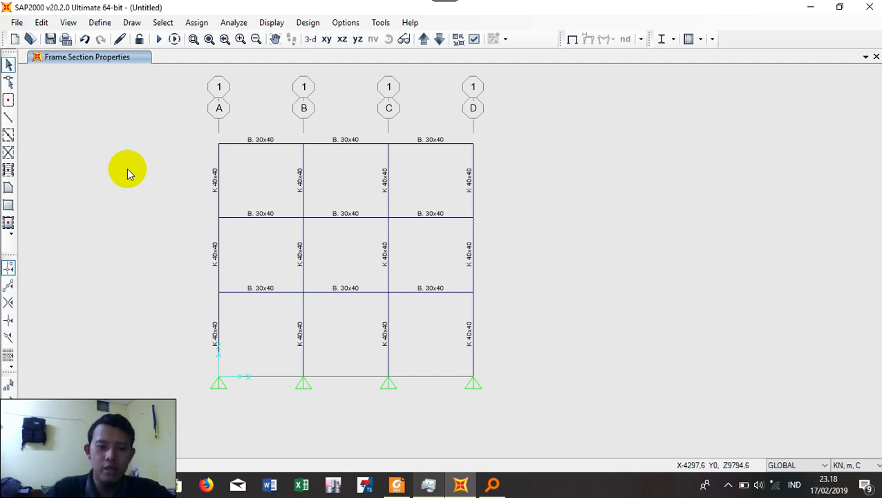
{"action": "left_click", "coordinate": [400, 484]}
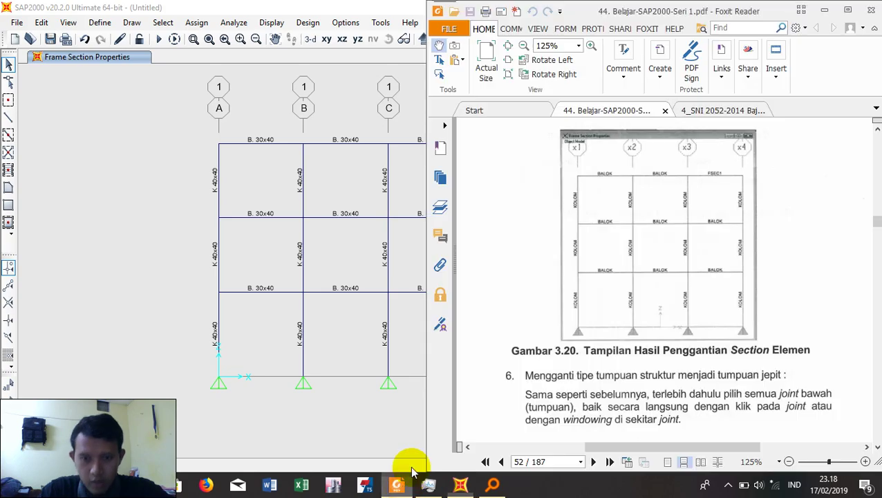
{"action": "scroll", "coordinate": [637, 373], "scroll_direction": "down", "scroll_amount": 1}
{"action": "scroll", "coordinate": [632, 345], "scroll_direction": "down", "scroll_amount": 2}
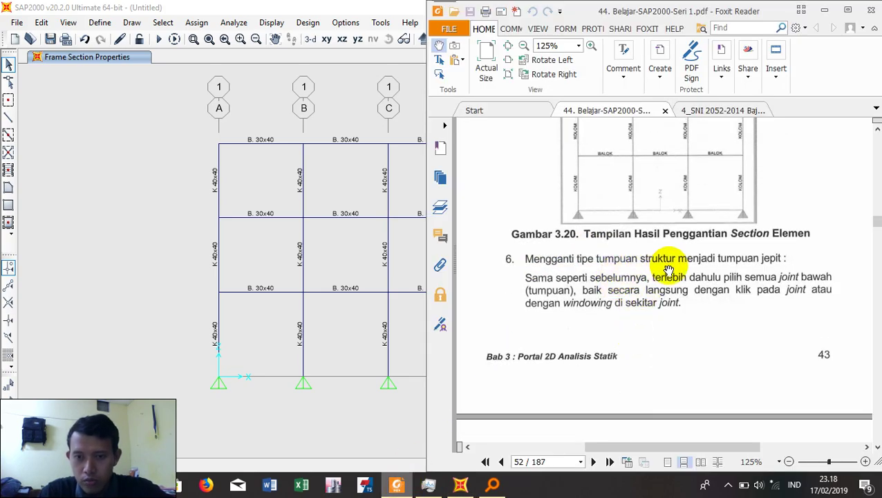
{"action": "left_click", "coordinate": [251, 356]}
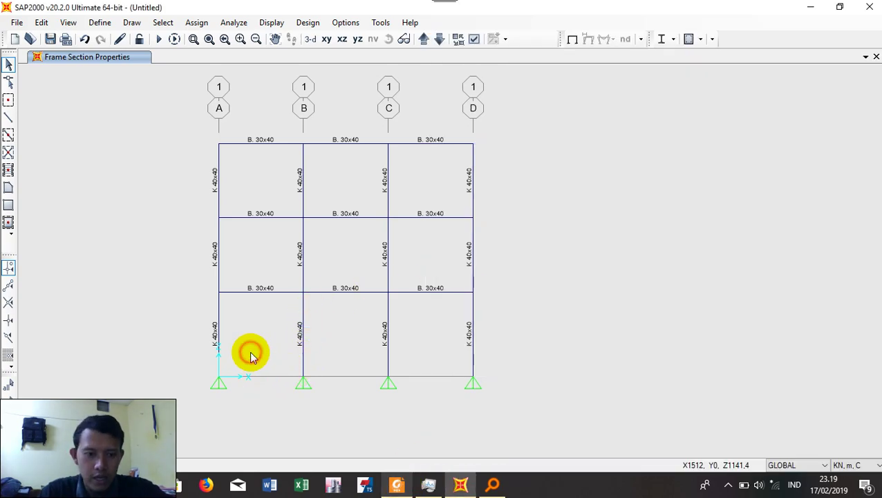